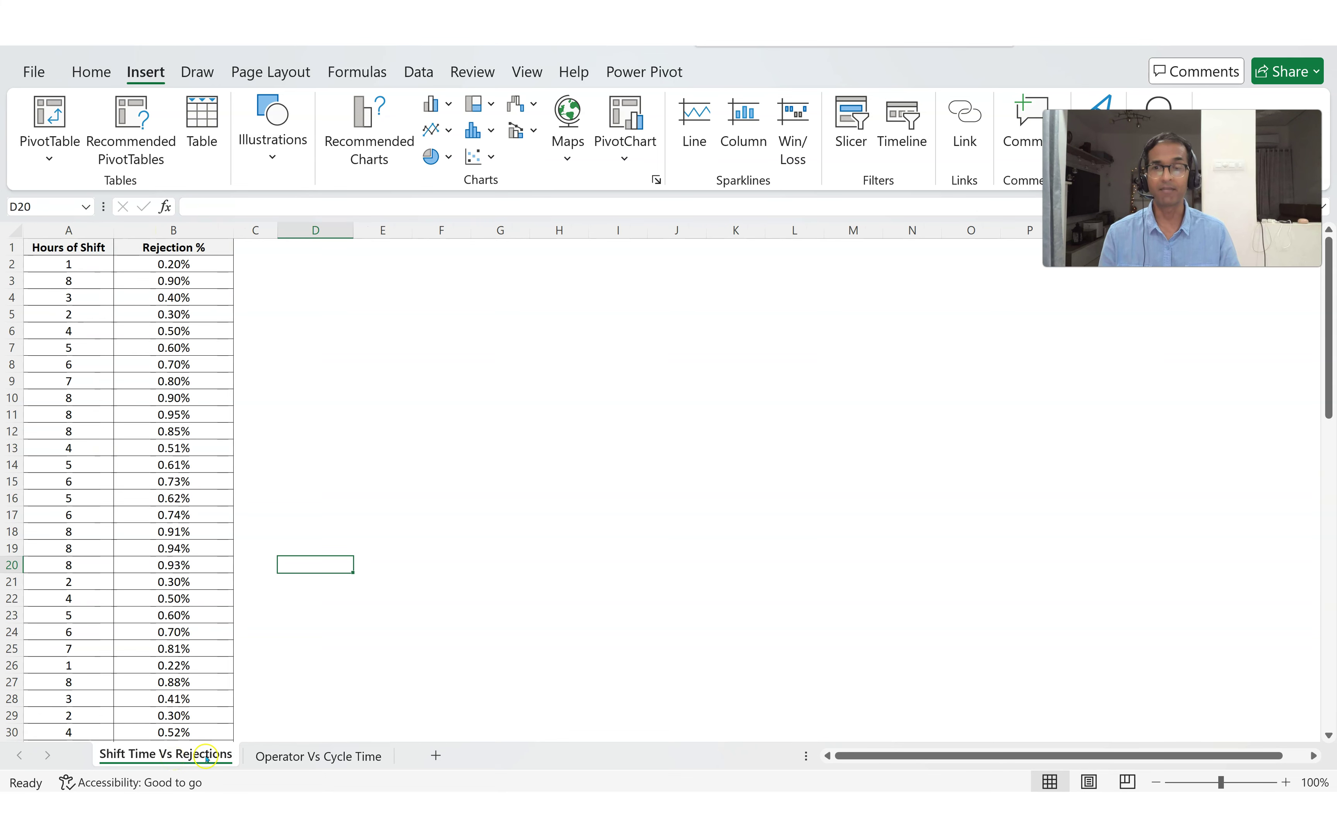
Look over the sample data on the Shift Time Vs Rejections and Operator Vs Cycle Time sheets
{"action": "left_click", "coordinate": [171, 381]}
{"action": "left_click", "coordinate": [160, 314]}
{"action": "left_click", "coordinate": [81, 313]}
{"action": "left_click", "coordinate": [137, 301]}
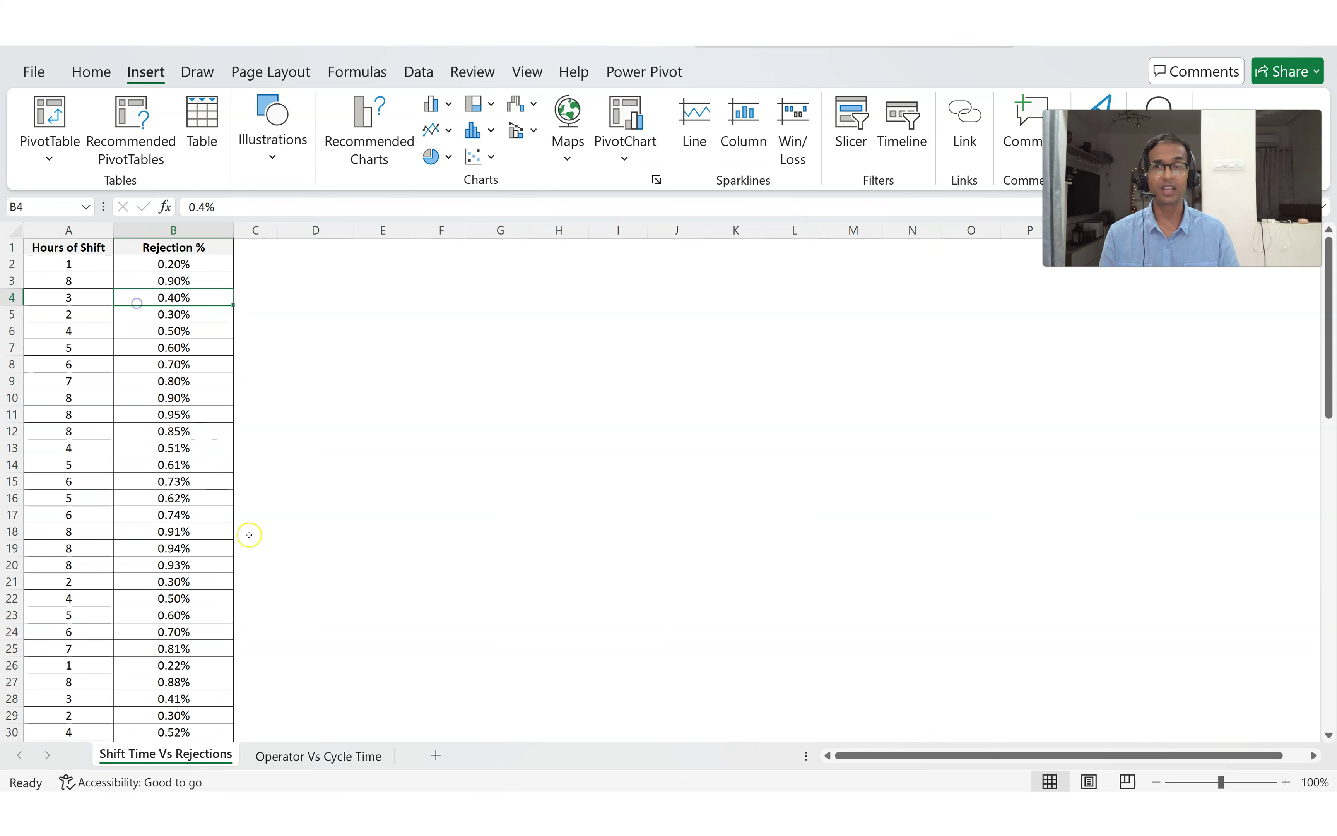
{"action": "left_click", "coordinate": [327, 755]}
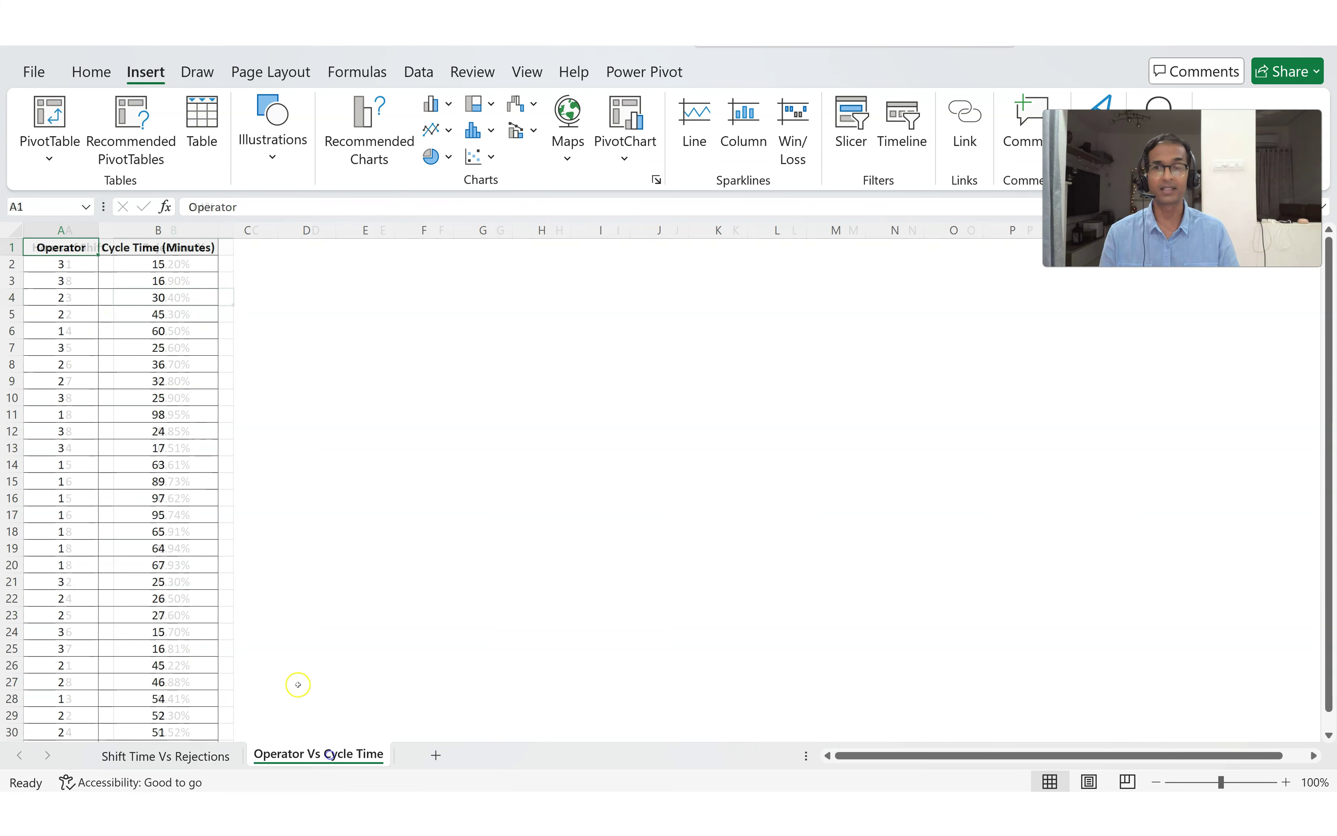
{"action": "left_click", "coordinate": [200, 758]}
{"action": "left_click", "coordinate": [315, 757]}
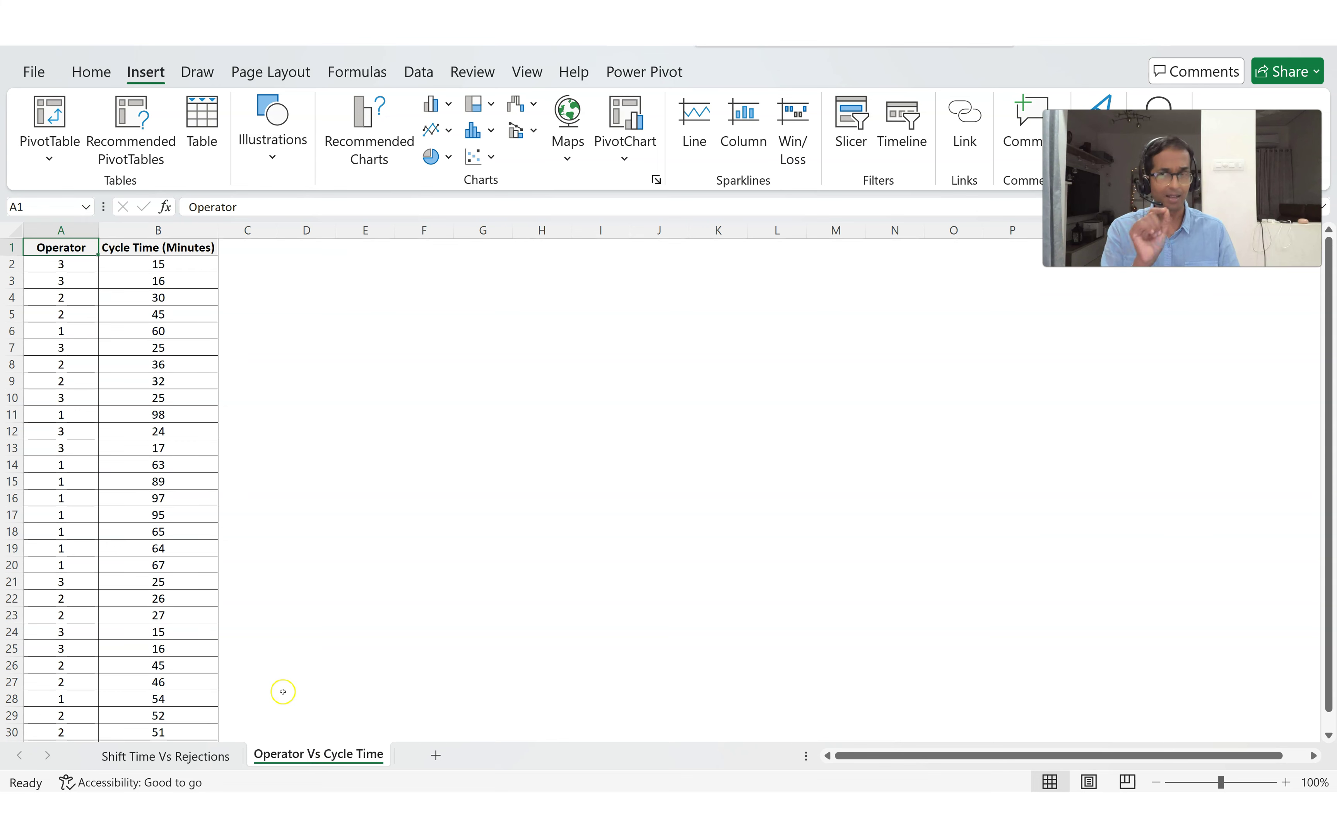
{"action": "left_click", "coordinate": [60, 397]}
{"action": "left_click", "coordinate": [61, 347]}
{"action": "left_click", "coordinate": [62, 400]}
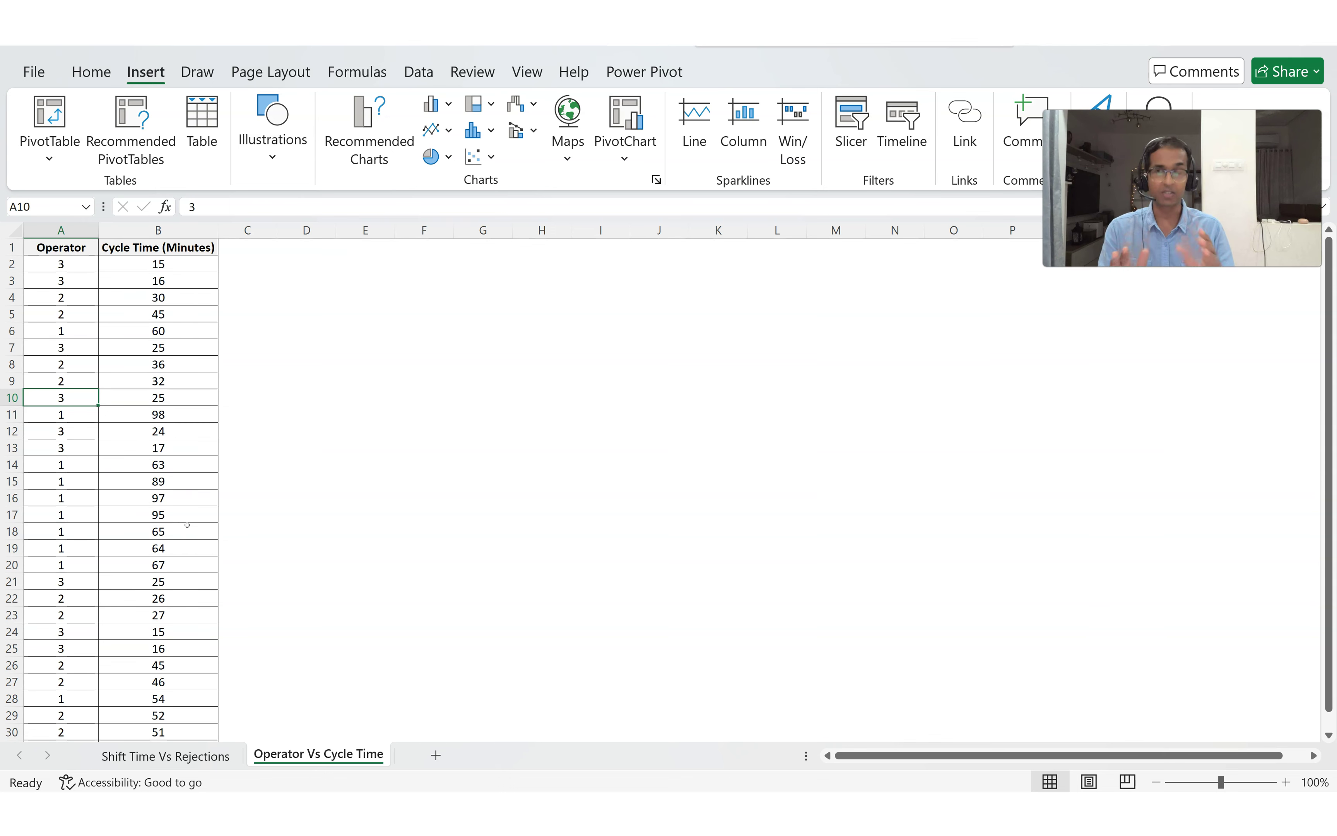
Return to the Shift Time Vs Rejections sheet and examine the Hours of Shift column
{"action": "left_click", "coordinate": [216, 753]}
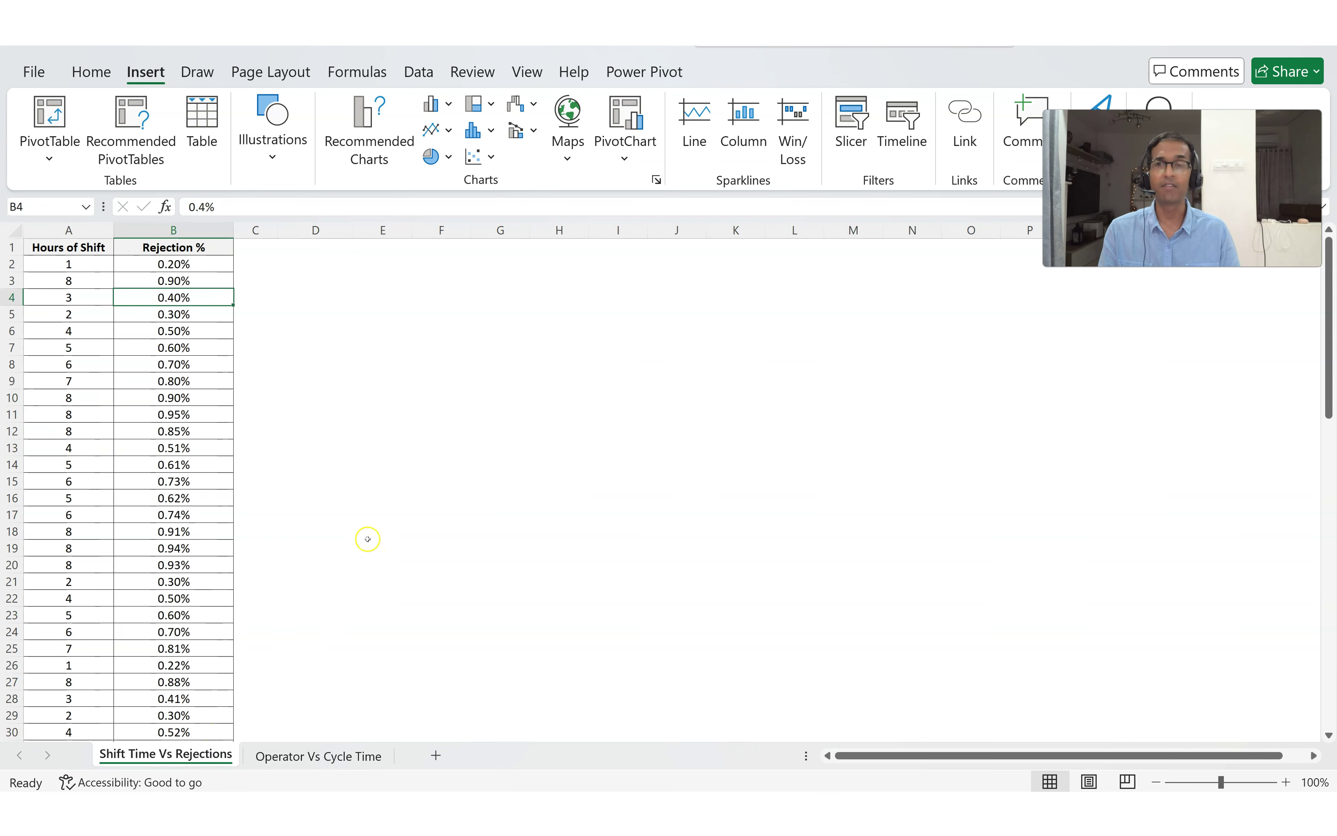
{"action": "left_click", "coordinate": [365, 477]}
{"action": "left_click", "coordinate": [76, 266]}
{"action": "left_click_drag", "start_coordinate": [76, 266], "coordinate": [73, 313]}
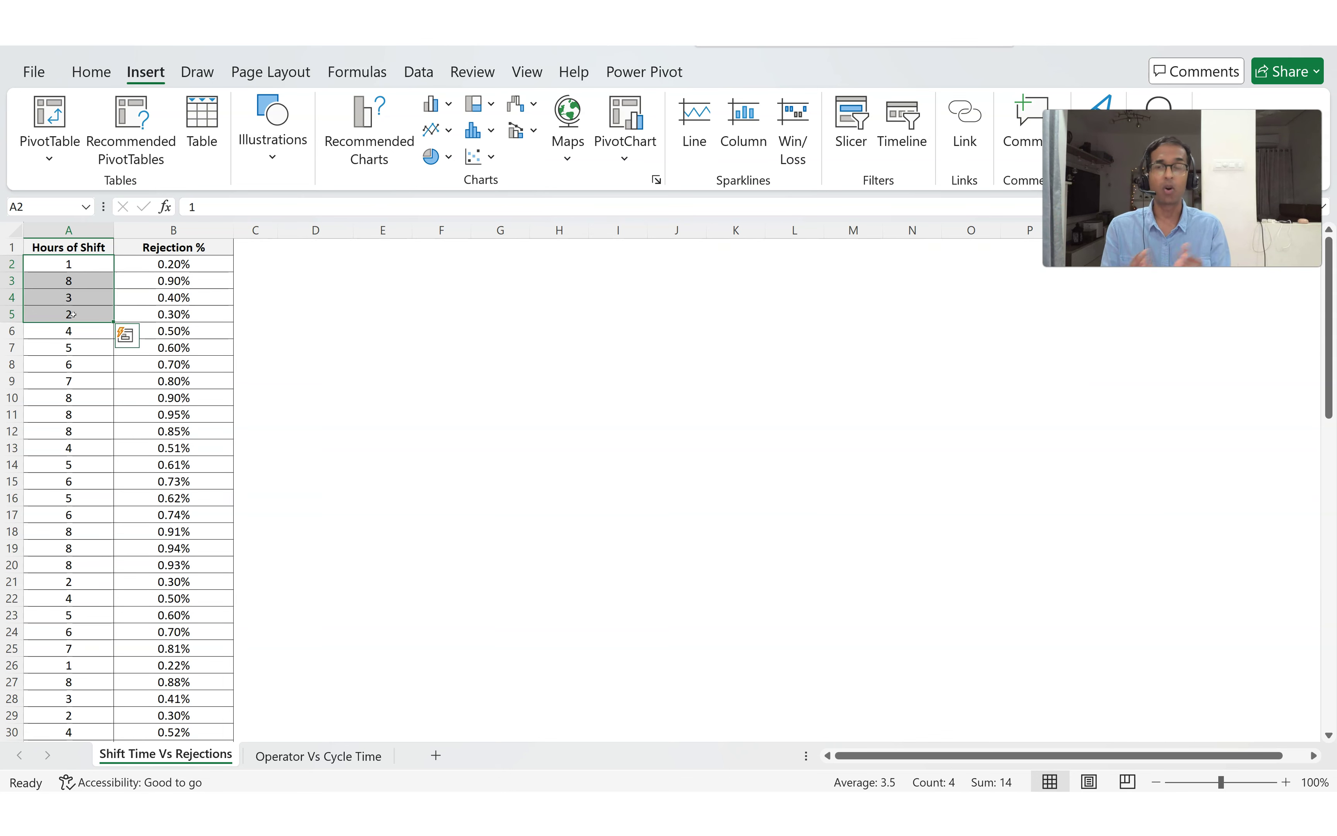
{"action": "key", "text": "Up"}
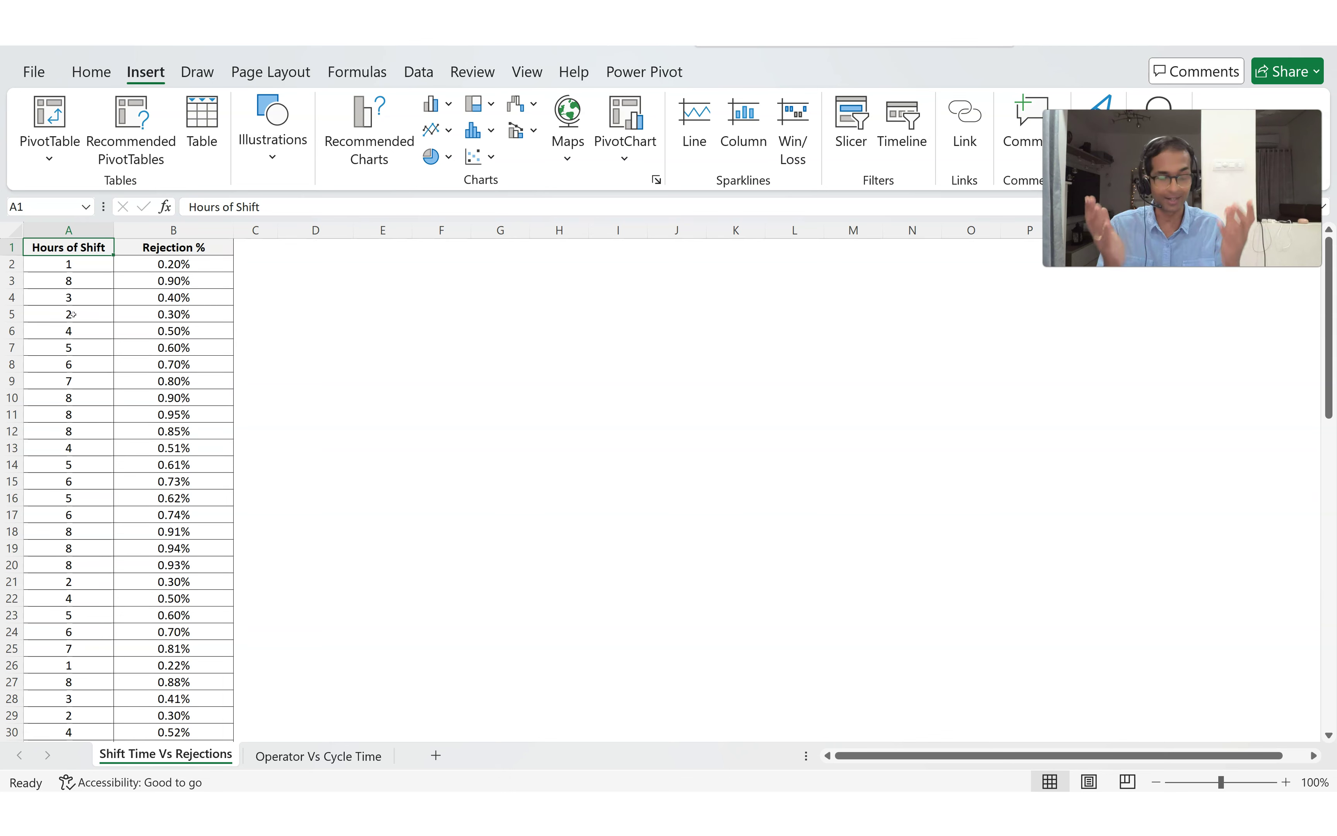
{"action": "key", "text": "Down"}
{"action": "key", "text": "Up"}
{"action": "key", "text": "Down"}
{"action": "key", "text": "ctrl+shift+Down"}
{"action": "key", "text": "ctrl+Up"}
{"action": "key", "text": "Down"}
{"action": "key", "text": "Up"}
Insert a markers-only scatter chart of the Rejection % column, cells B1 to B81
{"action": "key", "text": "Right"}
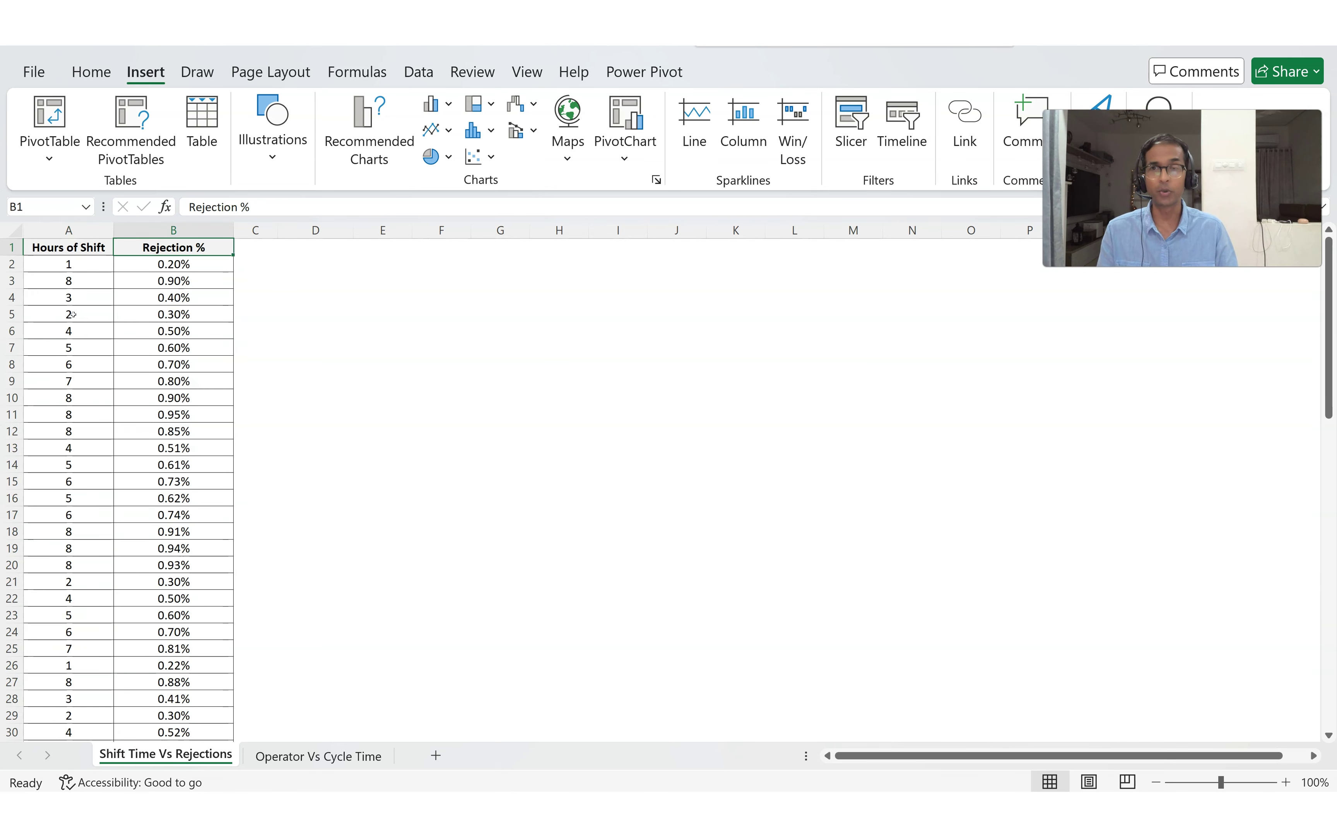
{"action": "key", "text": "Down"}
{"action": "key", "text": "Up"}
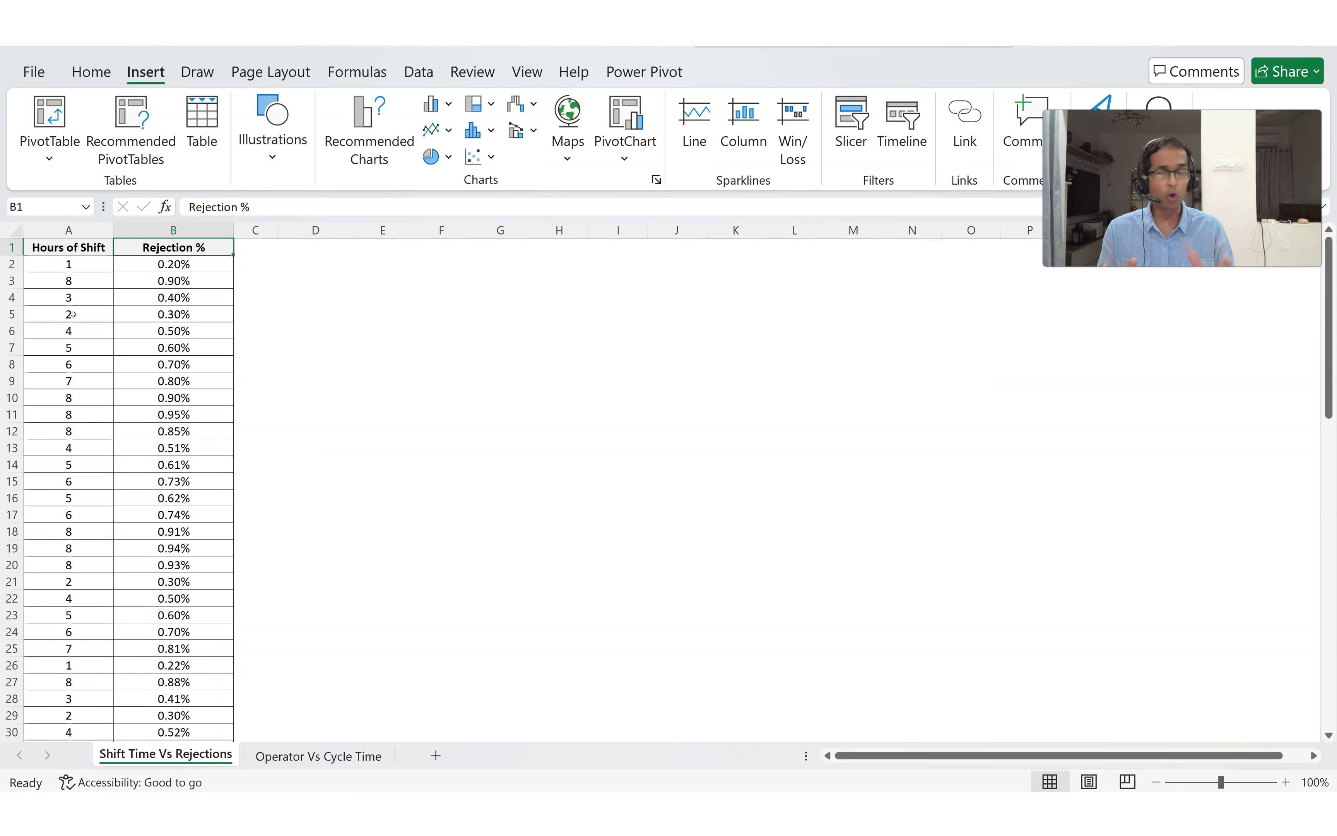
{"action": "key", "text": "Down"}
{"action": "key", "text": "Up"}
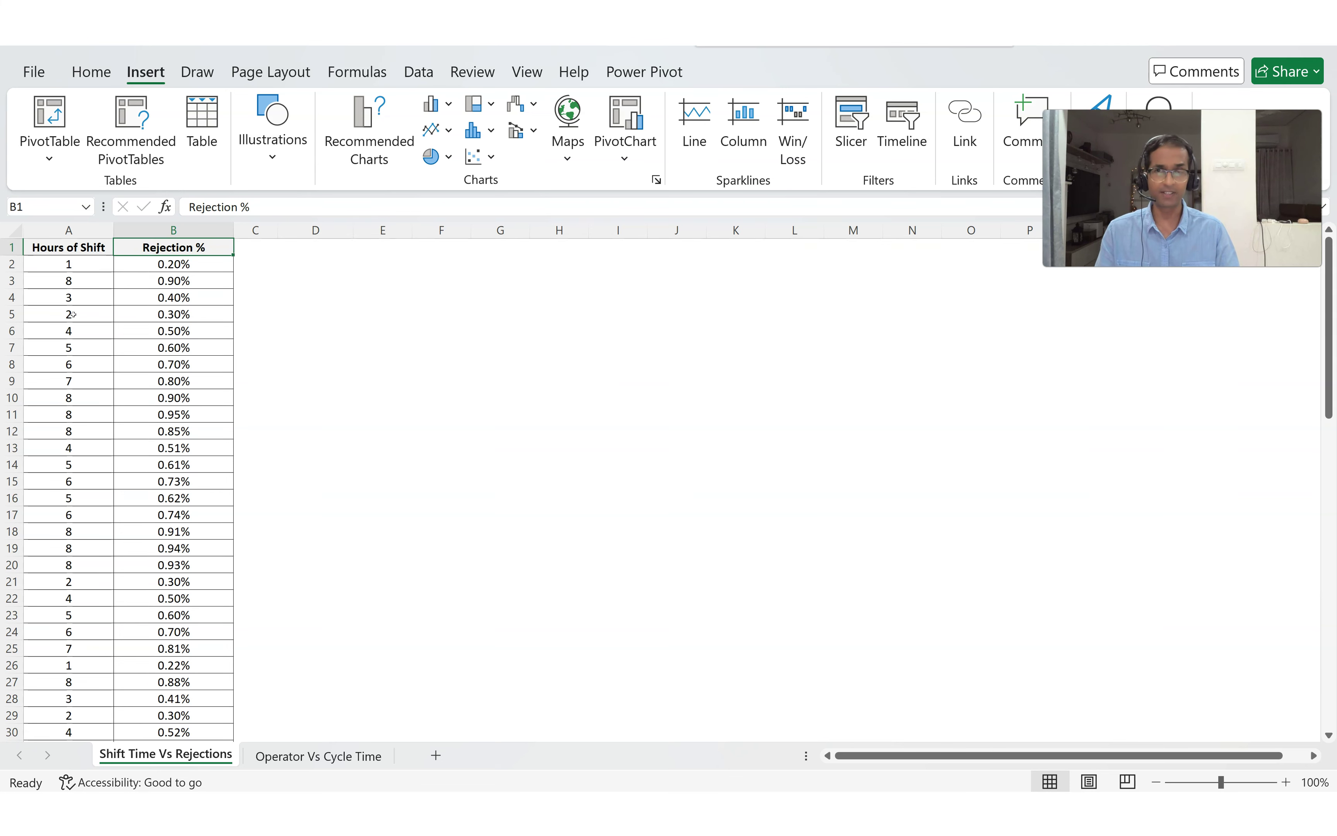
{"action": "key", "text": "ctrl+shift+Down"}
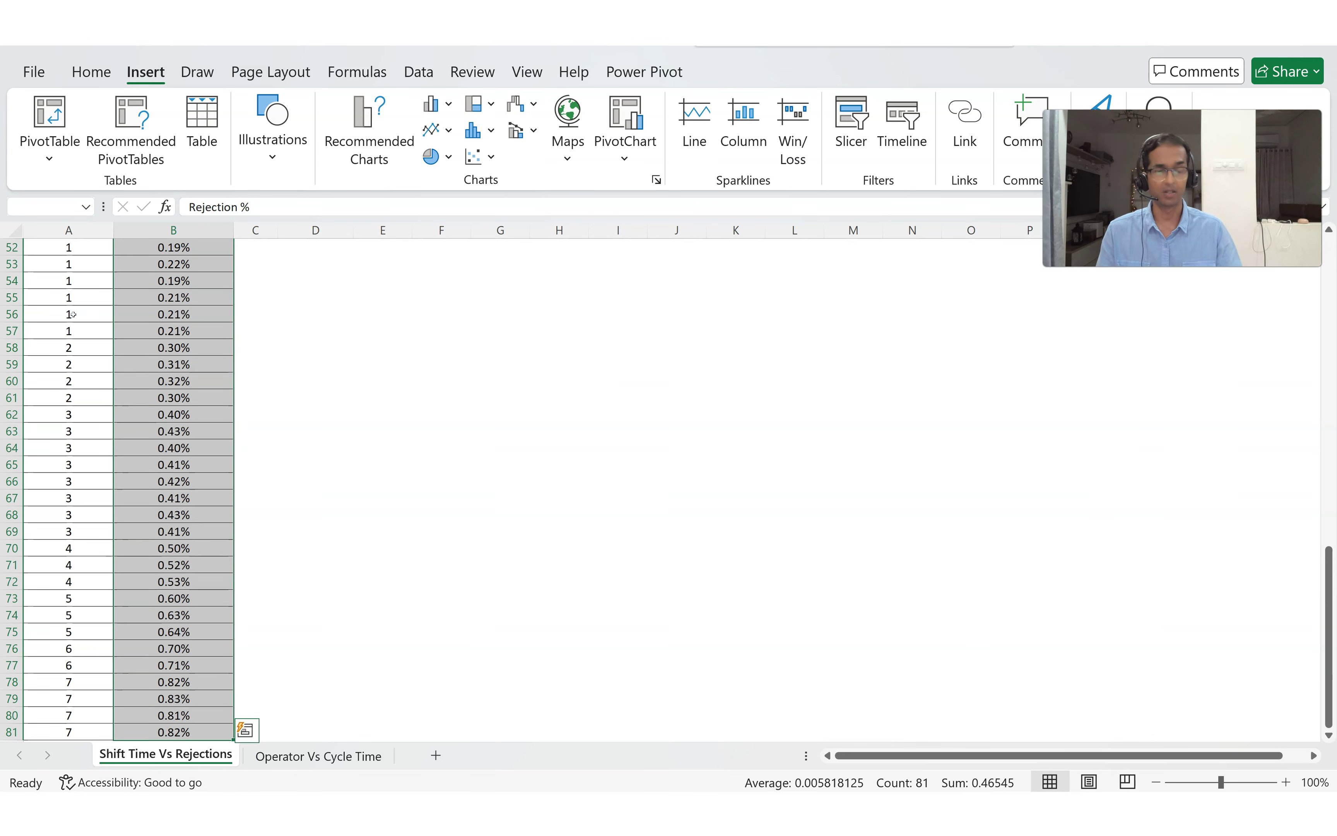
{"action": "left_click_drag", "start_coordinate": [1331, 698], "coordinate": [1330, 260]}
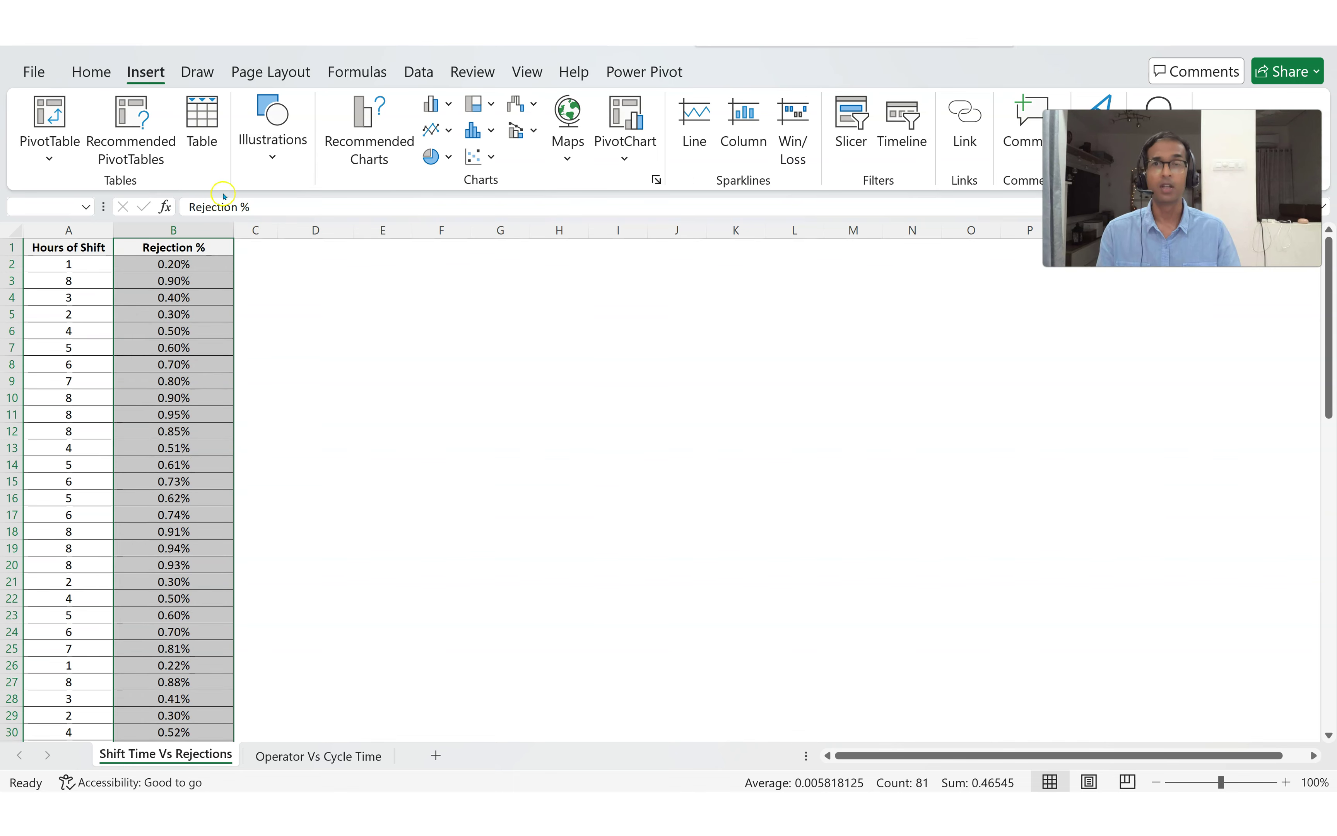
{"action": "left_click", "coordinate": [199, 72]}
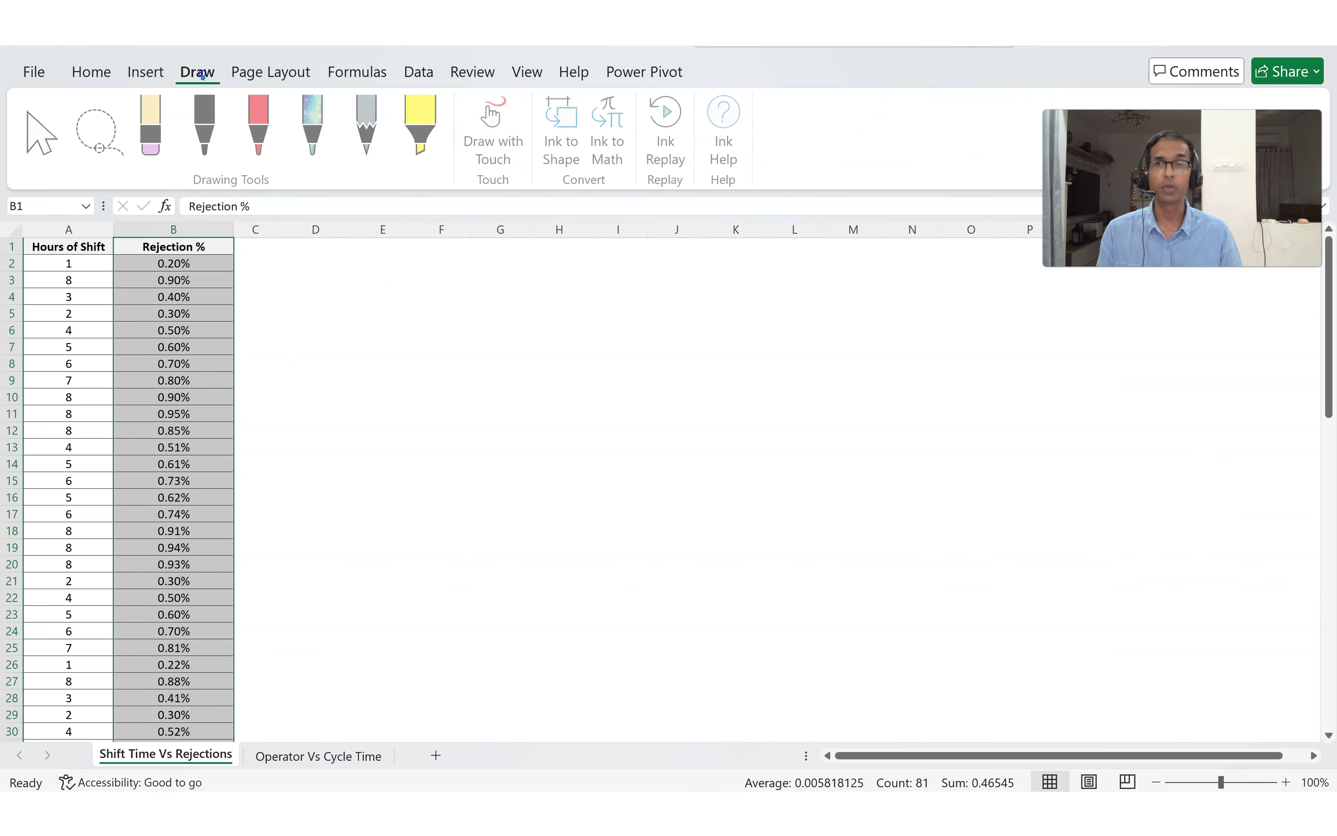
{"action": "left_click", "coordinate": [146, 72]}
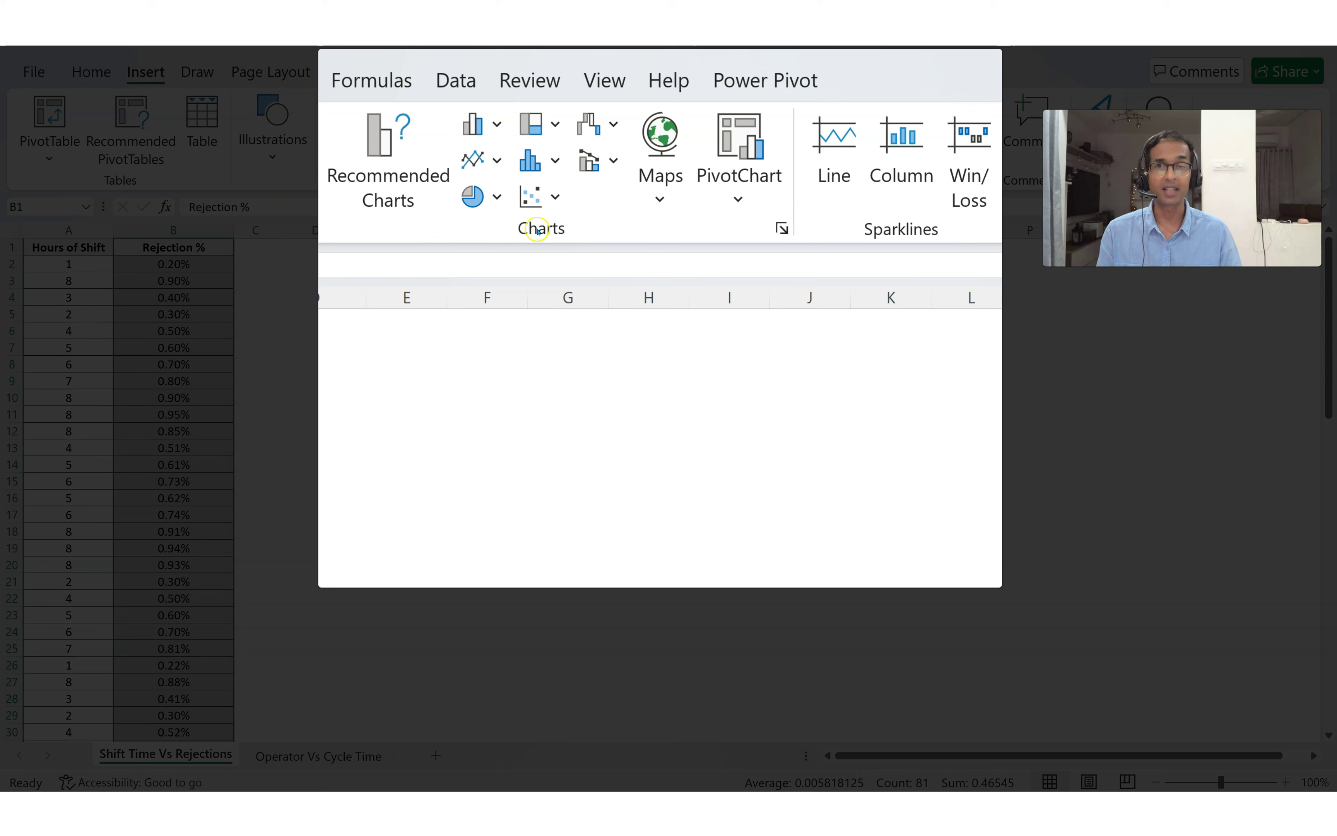
{"action": "left_click", "coordinate": [556, 197]}
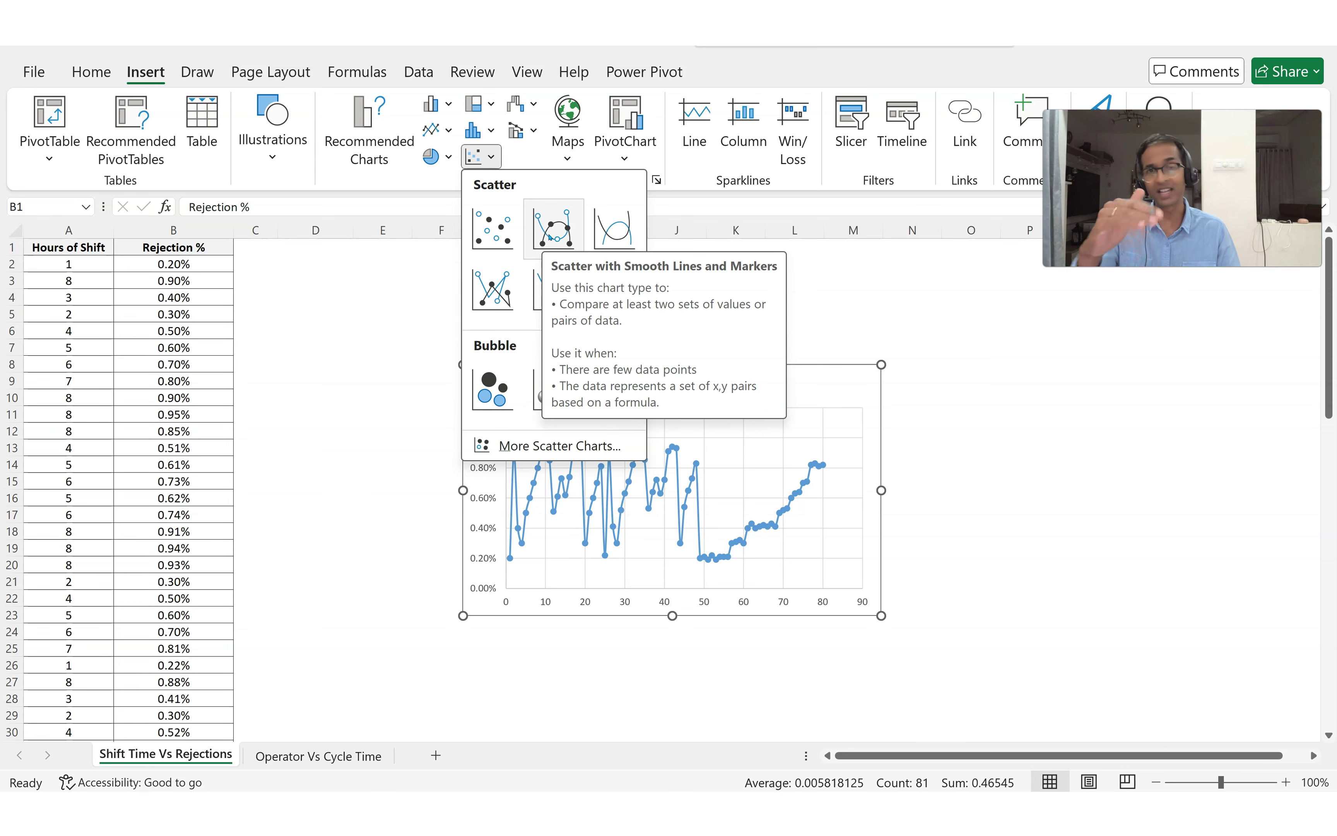
{"action": "left_click", "coordinate": [504, 230]}
Resize the Rejection % scatter chart and place it over about columns L to S, leaving room beside the data
{"action": "left_click_drag", "start_coordinate": [755, 388], "coordinate": [549, 276]}
{"action": "left_click_drag", "start_coordinate": [677, 516], "coordinate": [799, 596]}
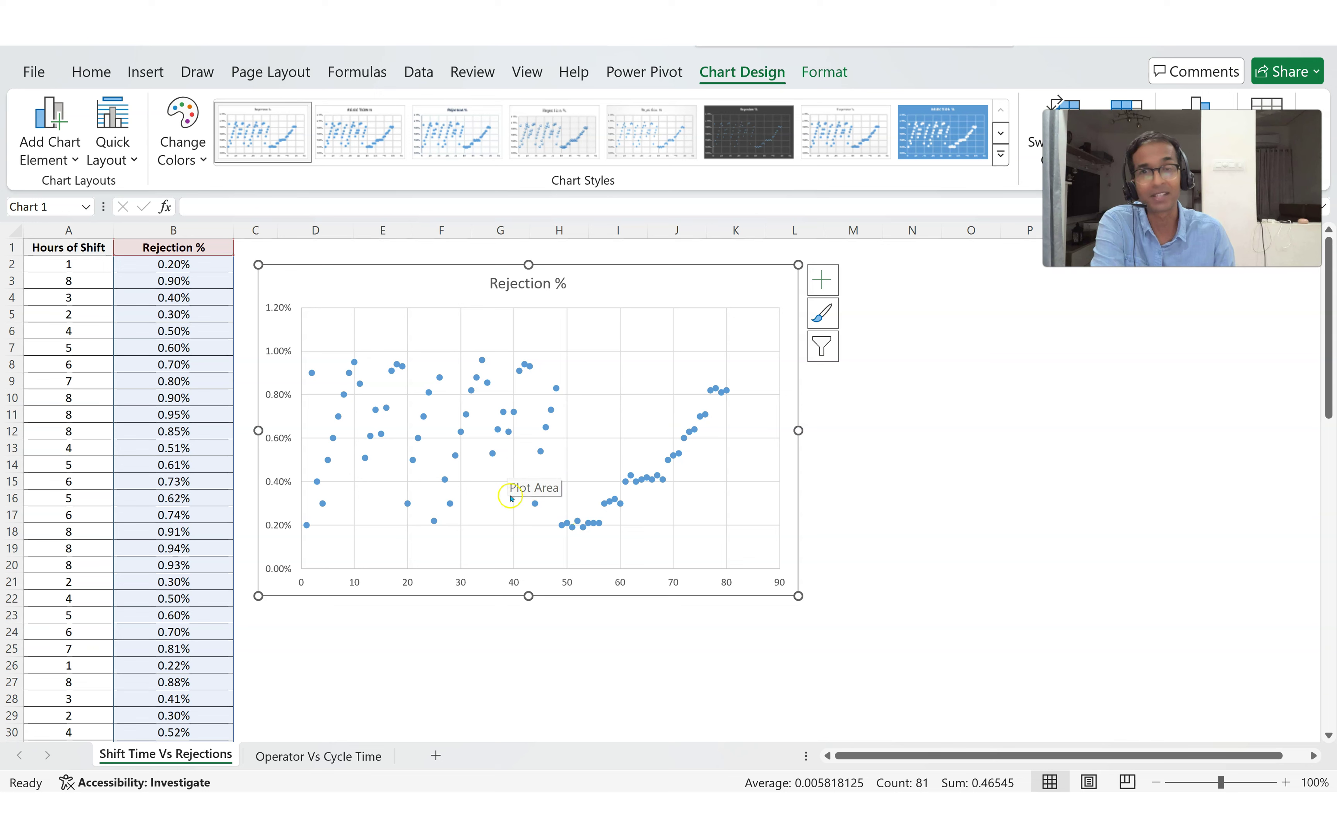
{"action": "mouse_move", "coordinate": [446, 480]}
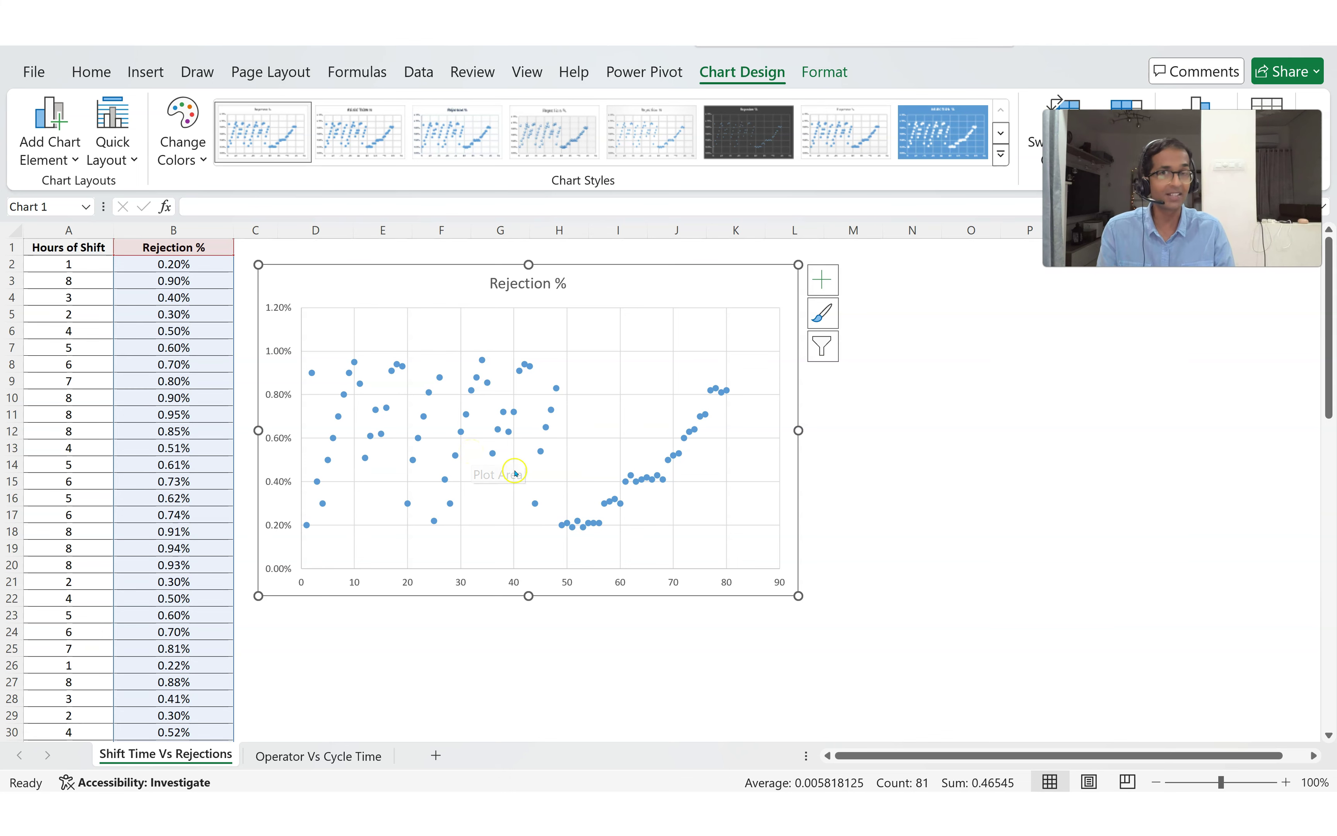
{"action": "left_click_drag", "start_coordinate": [377, 291], "coordinate": [784, 298]}
{"action": "left_click_drag", "start_coordinate": [1198, 606], "coordinate": [1103, 537]}
{"action": "left_click_drag", "start_coordinate": [785, 292], "coordinate": [900, 293]}
Insert a markers-only scatter chart of Hours of Shift against Rejection %, using cells A1 to B81
{"action": "left_click", "coordinate": [185, 328]}
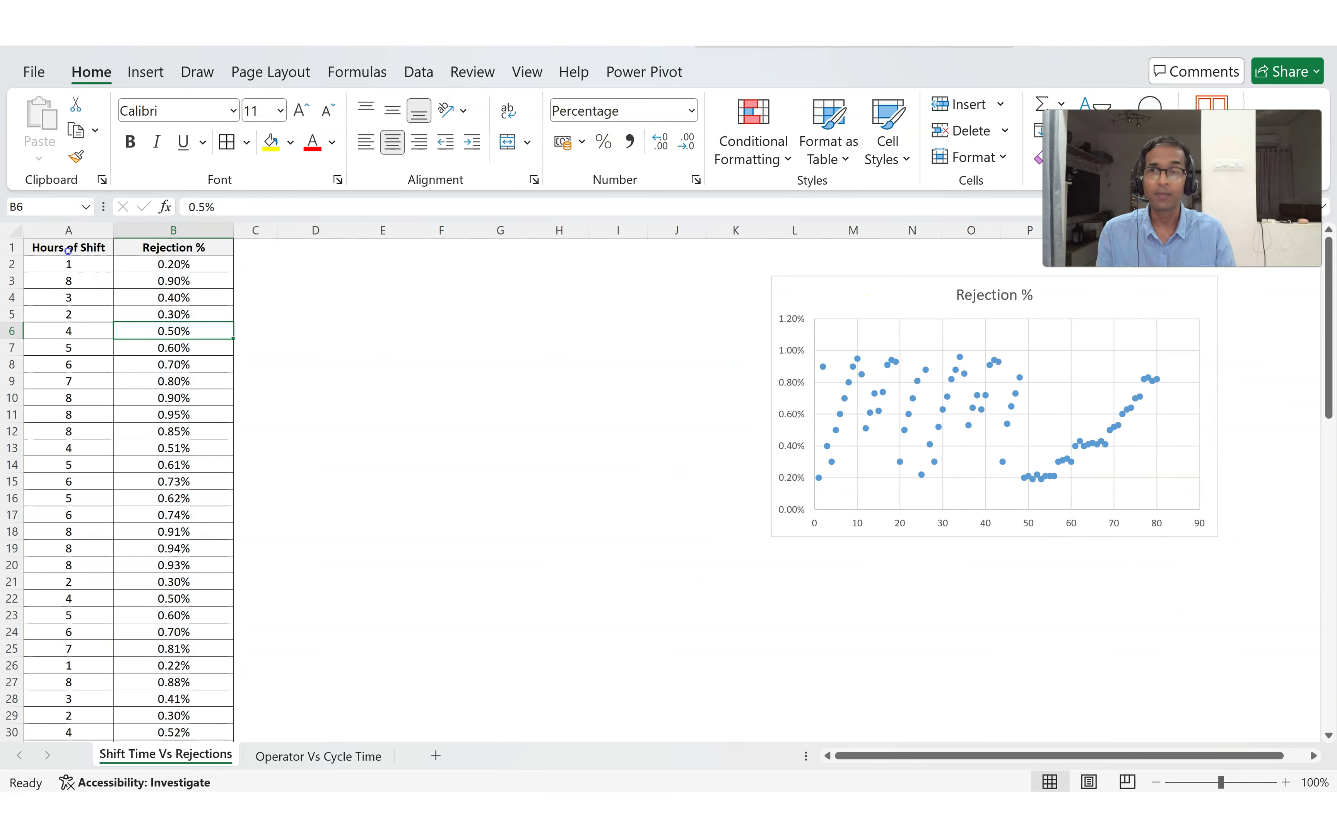
{"action": "key", "text": "ctrl+Home"}
{"action": "key", "text": "shift+Right"}
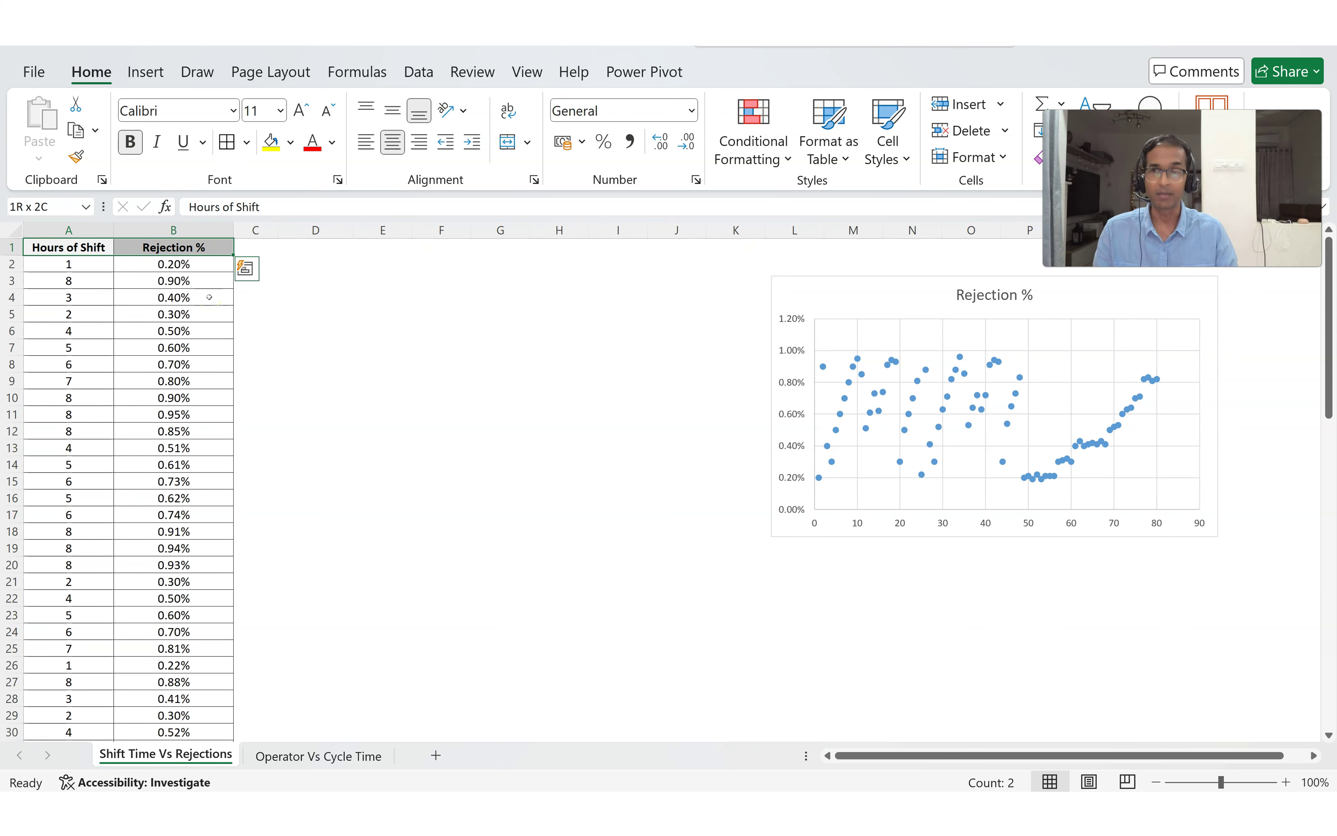
{"action": "key", "text": "ctrl+shift+Down"}
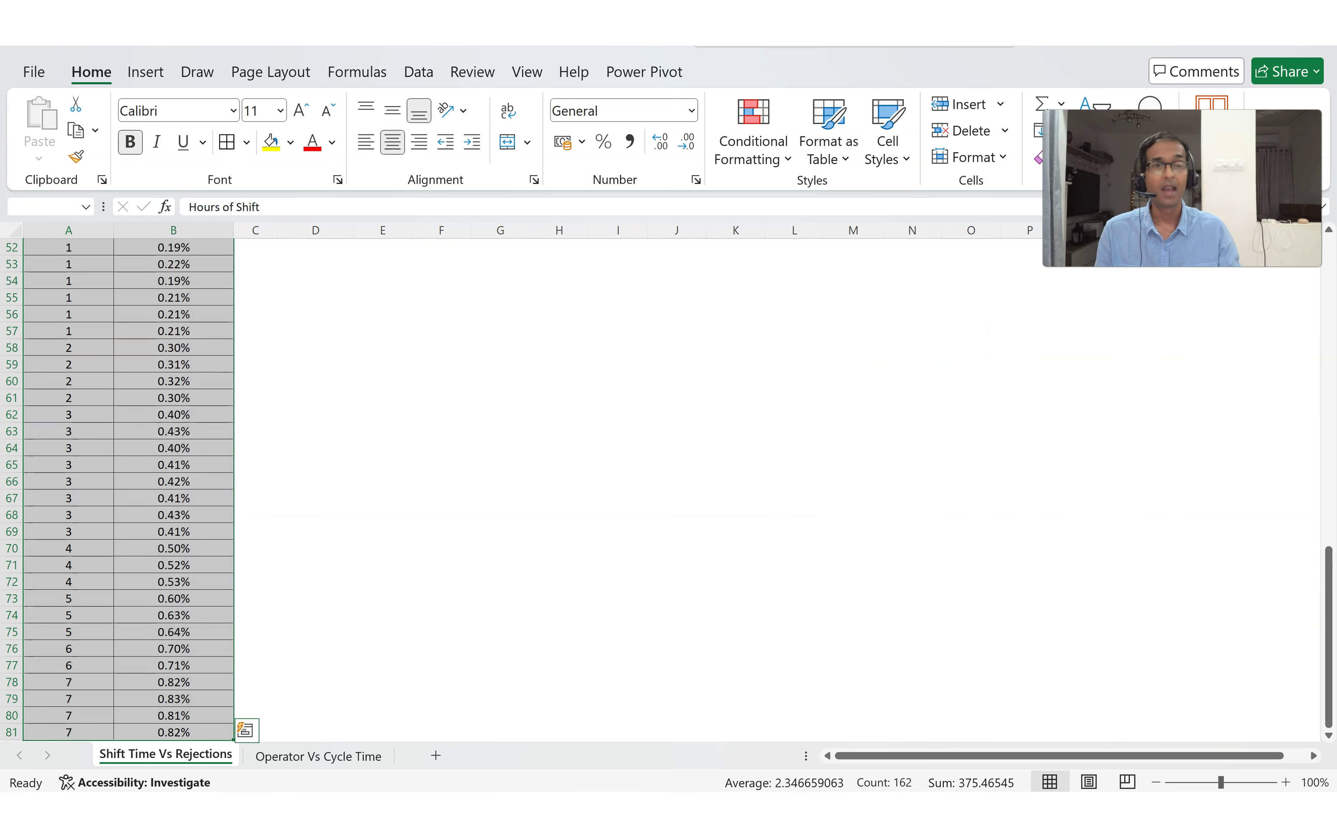
{"action": "left_click_drag", "start_coordinate": [1330, 687], "coordinate": [1329, 338]}
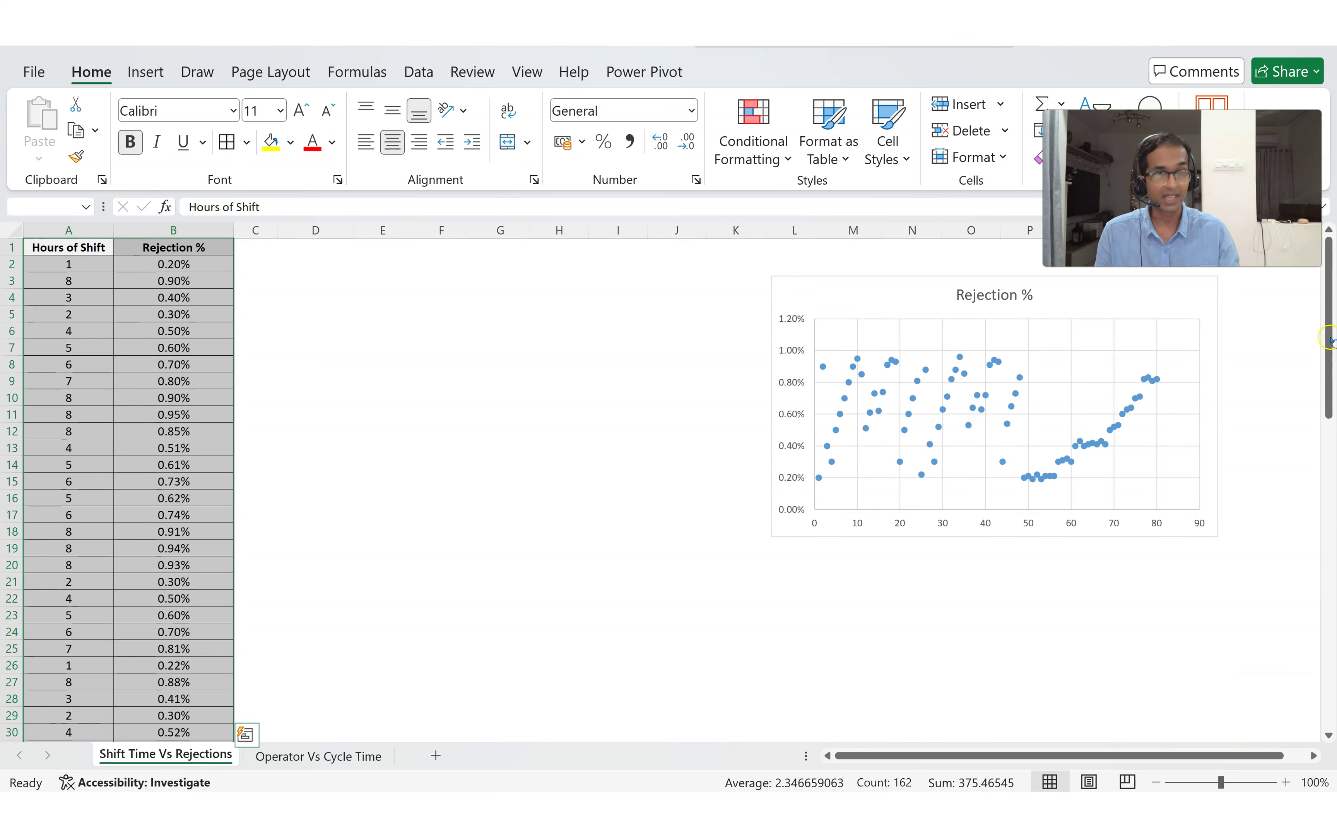
{"action": "left_click", "coordinate": [145, 72]}
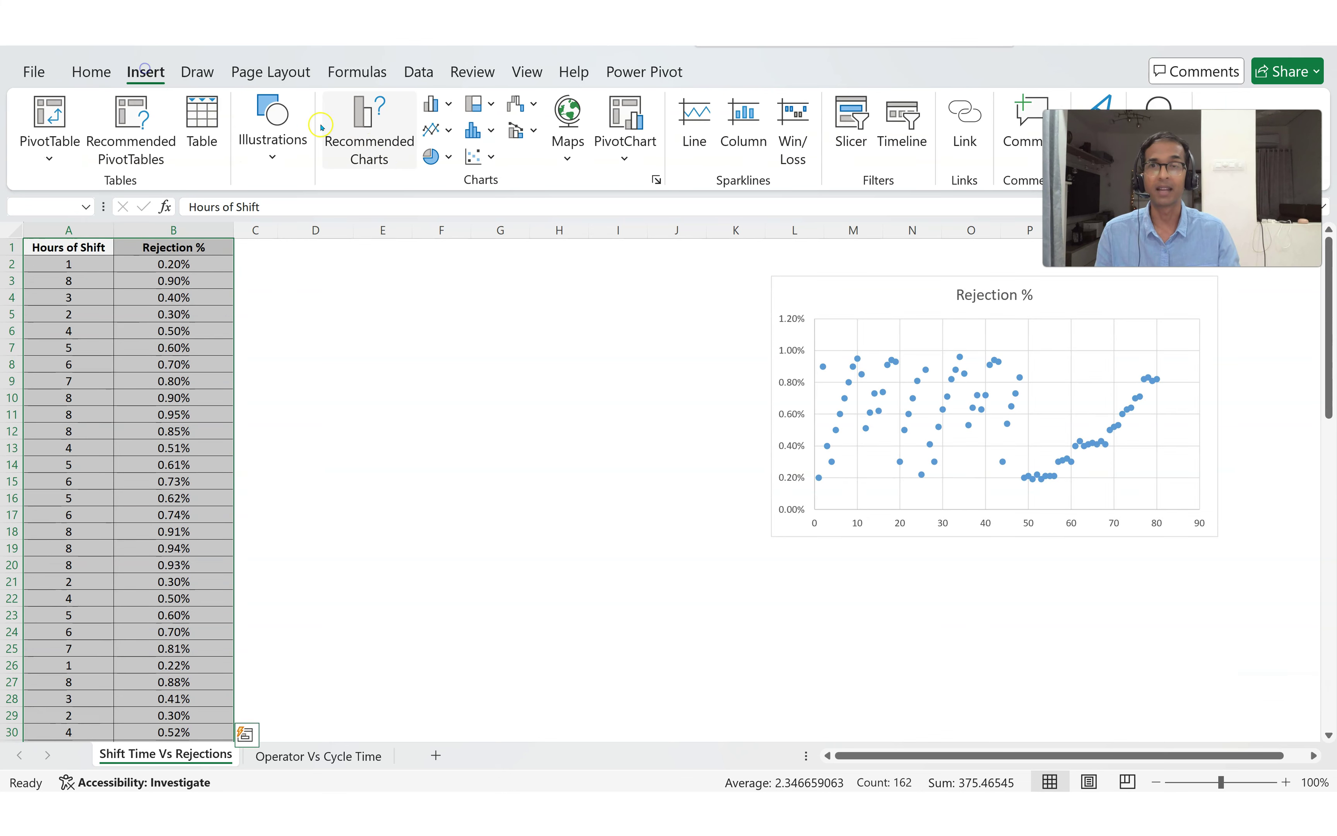
{"action": "left_click", "coordinate": [461, 155]}
{"action": "left_click", "coordinate": [499, 233]}
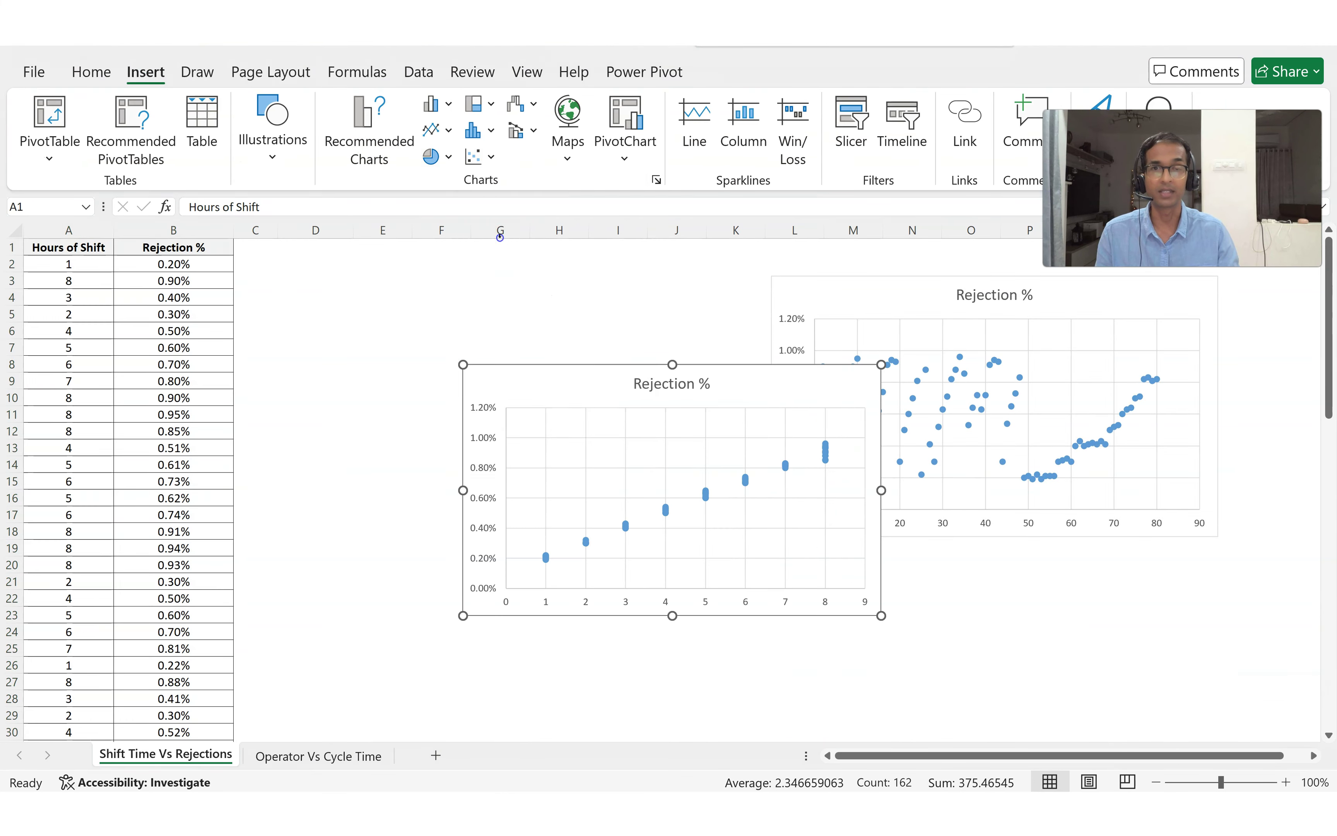
Place the new two-column scatter chart between the data and the first chart, widen it slightly, and deselect it
{"action": "left_click_drag", "start_coordinate": [727, 395], "coordinate": [609, 307]}
{"action": "left_click_drag", "start_coordinate": [342, 526], "coordinate": [298, 528]}
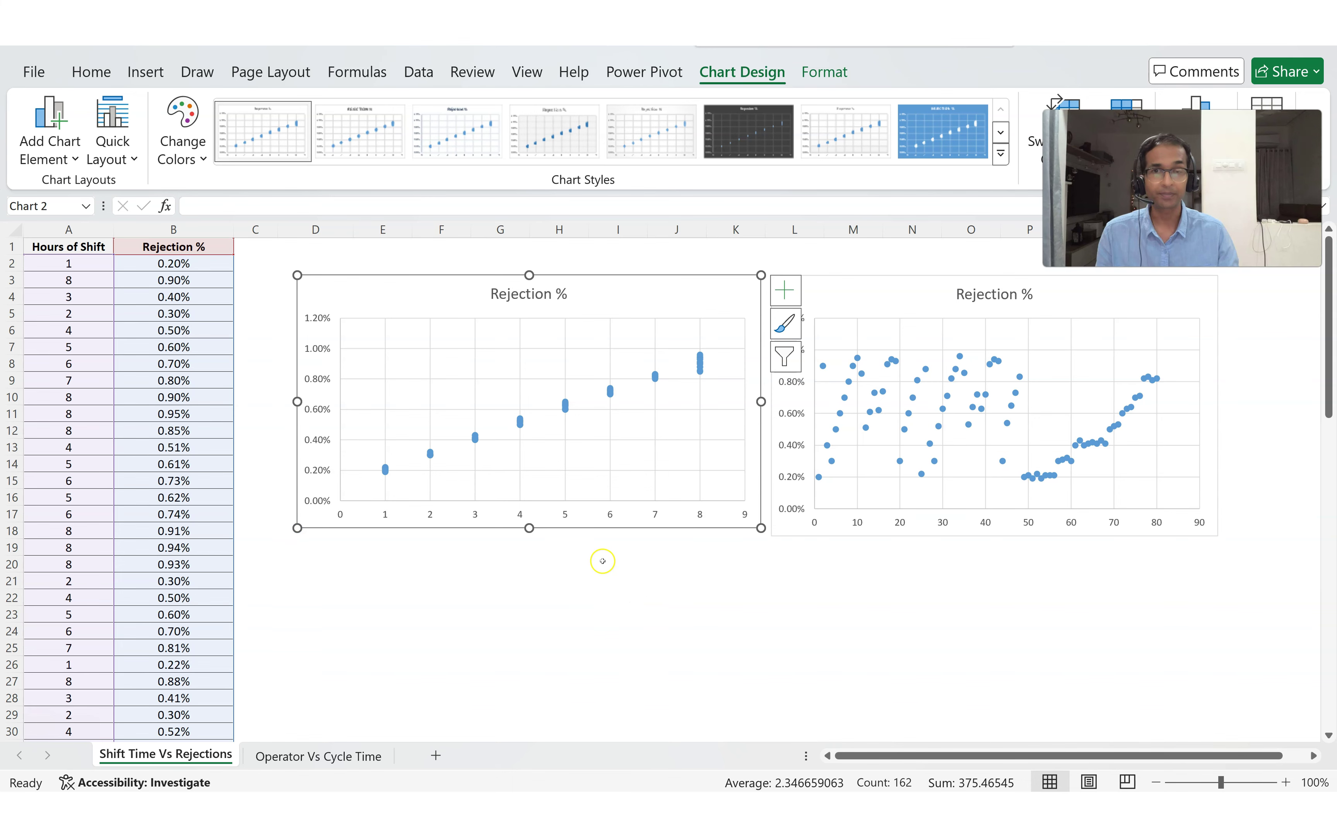
{"action": "left_click", "coordinate": [677, 632]}
{"action": "left_click", "coordinate": [573, 435]}
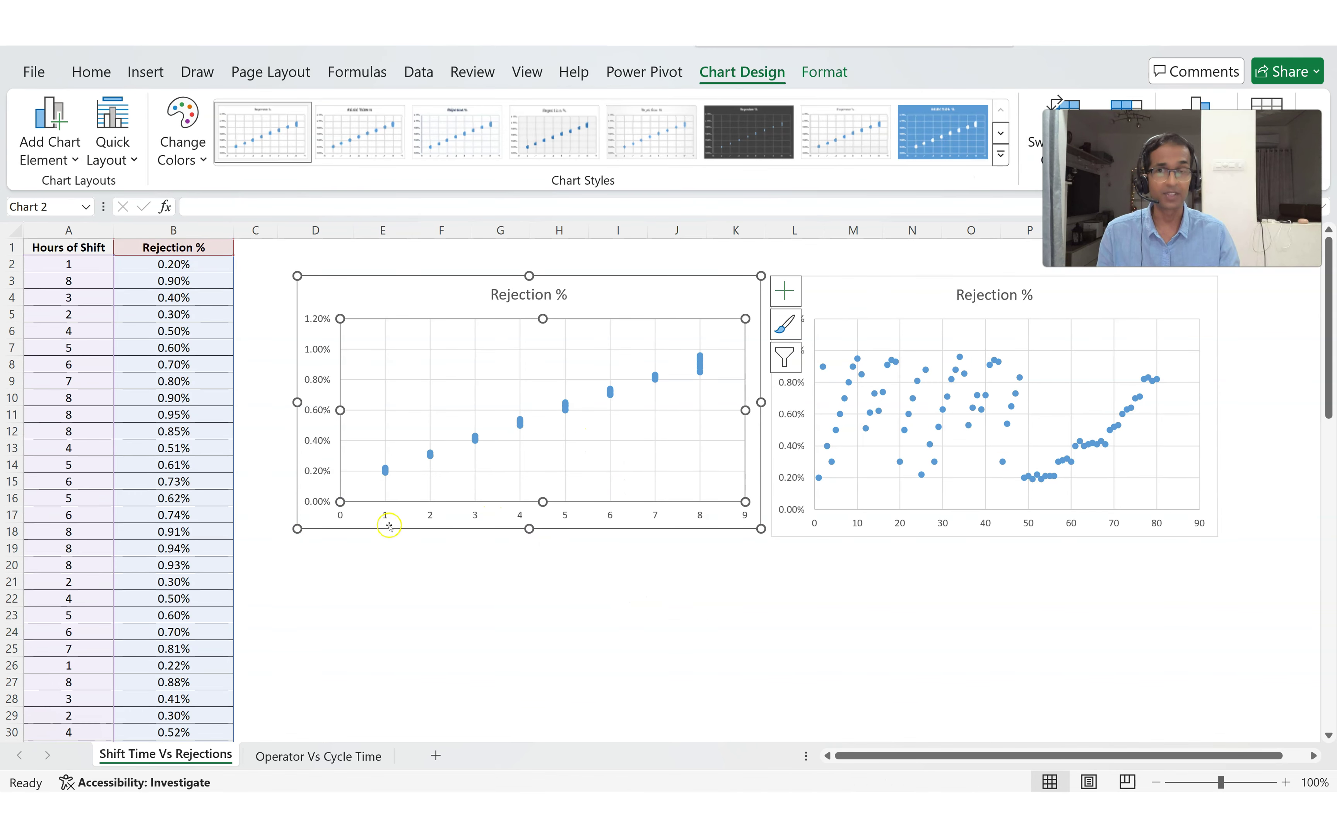
{"action": "left_click", "coordinate": [552, 590]}
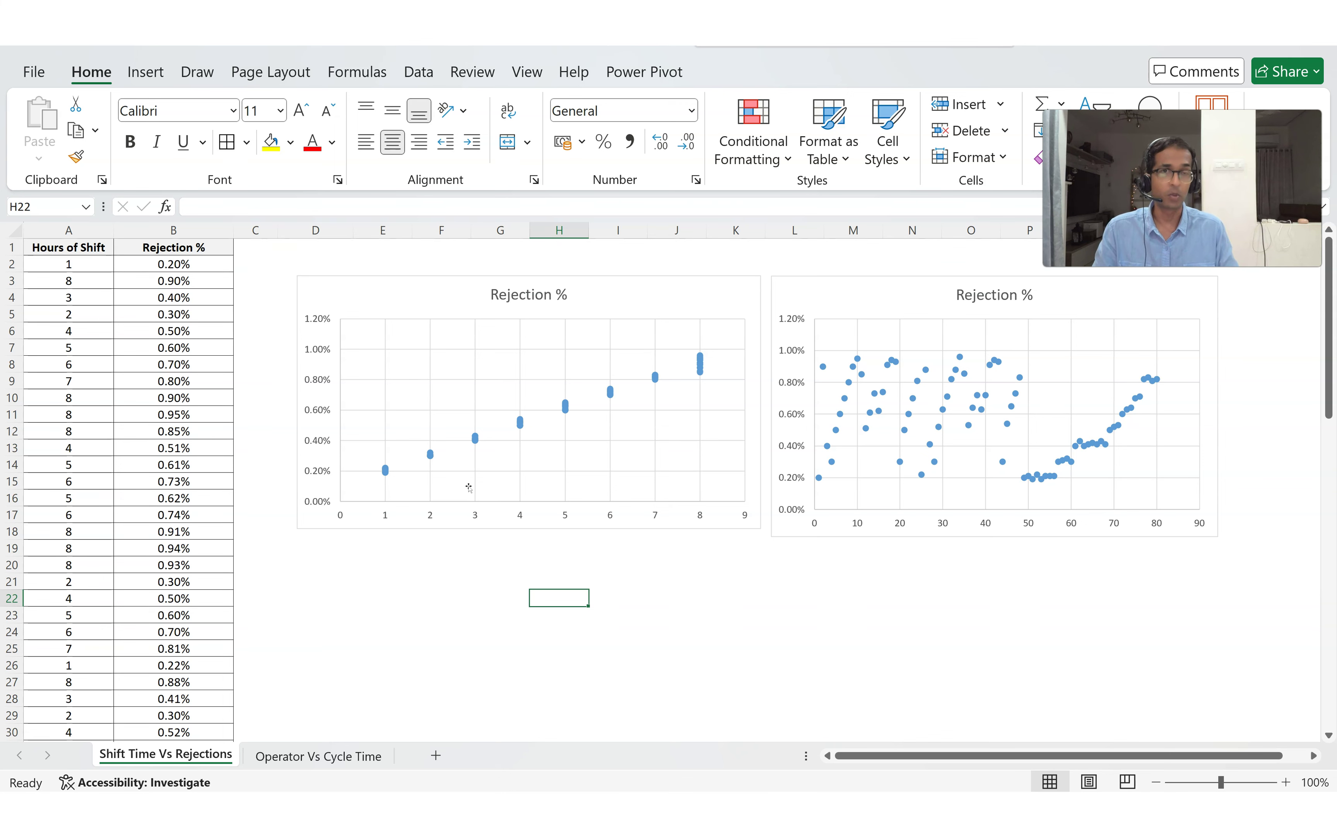
Switch to the Operator Vs Cycle Time sheet
{"action": "left_click", "coordinate": [332, 756]}
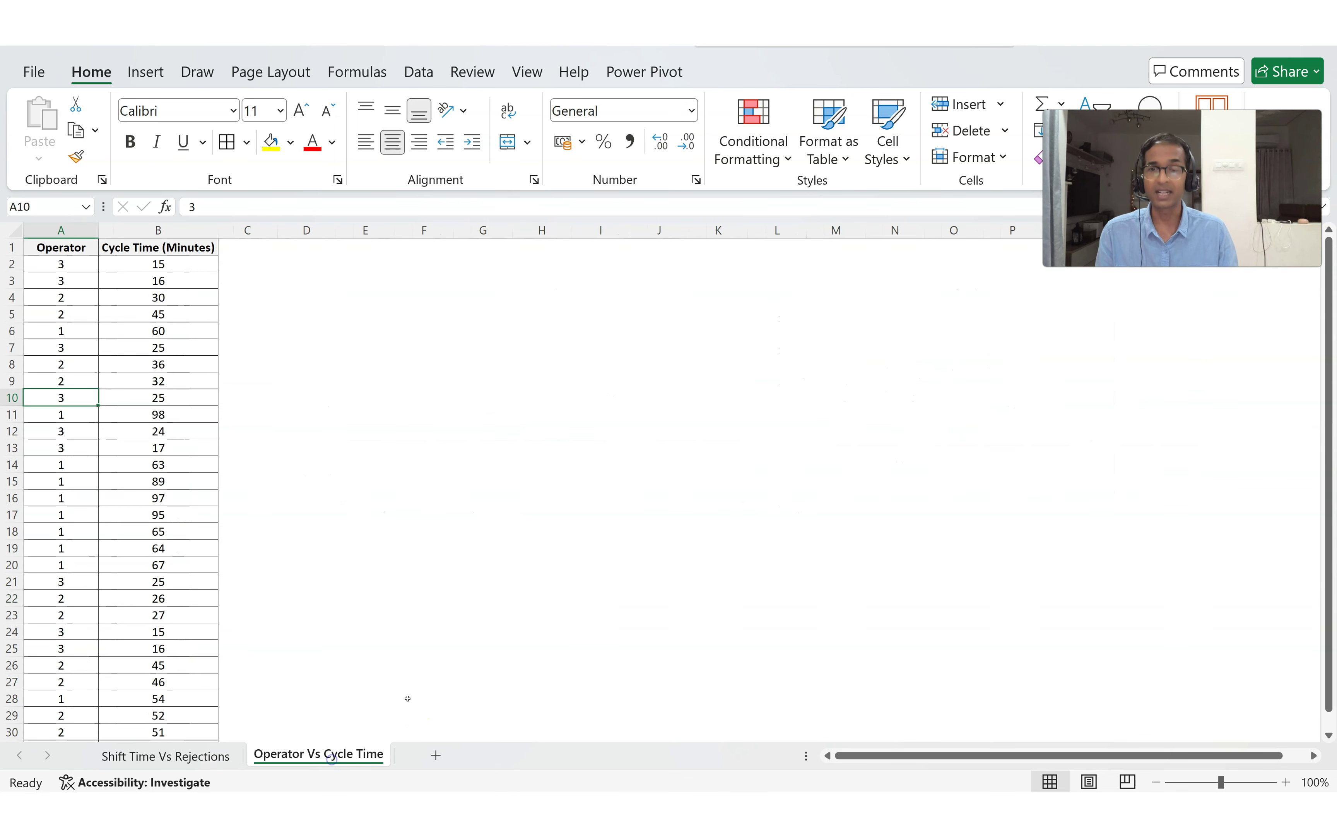
{"action": "left_click", "coordinate": [407, 518]}
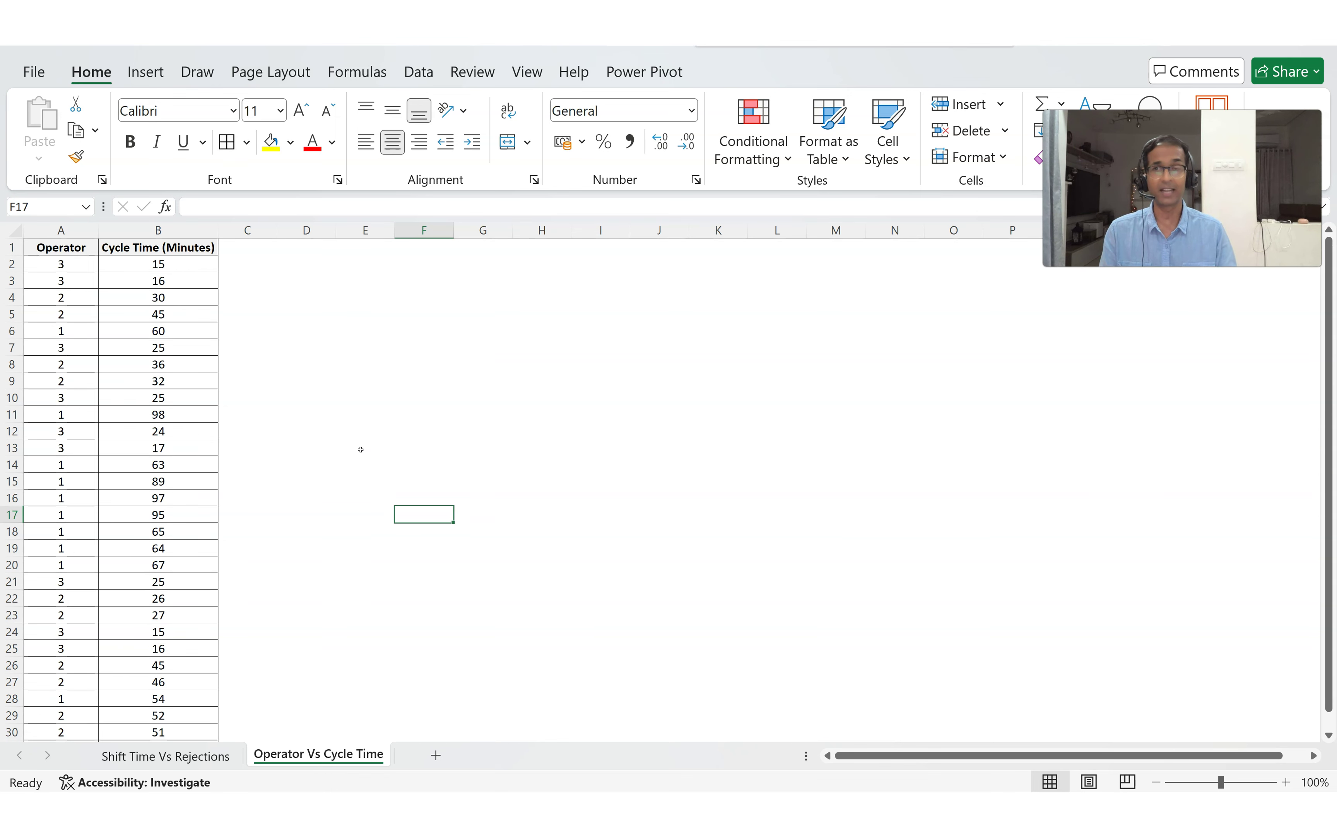
{"action": "left_click", "coordinate": [204, 382]}
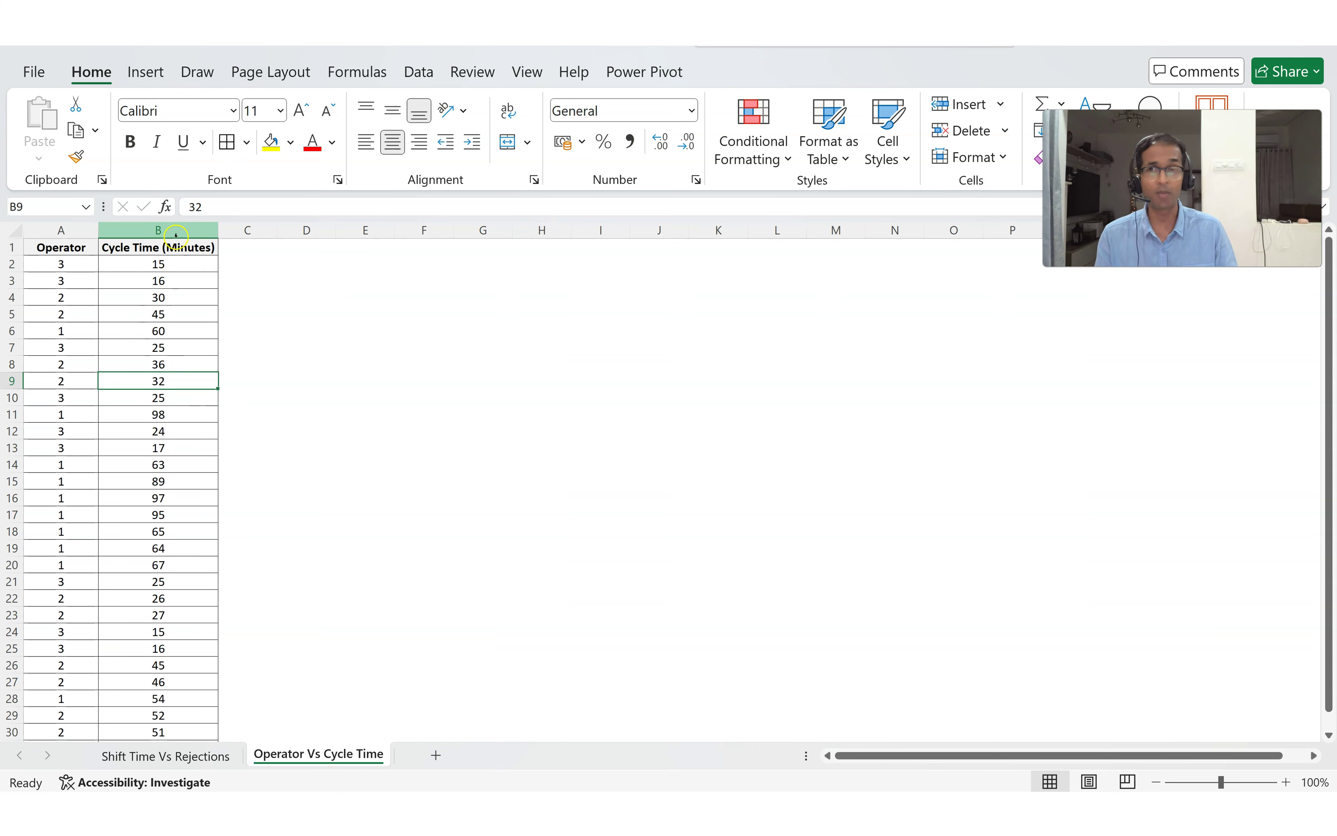
Insert a markers-only scatter chart of the Cycle Time (Minutes) column, cells B1 to B31, and enlarge it beside the data
{"action": "left_click", "coordinate": [159, 253]}
{"action": "key", "text": "ctrl+shift+Down"}
{"action": "left_click", "coordinate": [159, 252]}
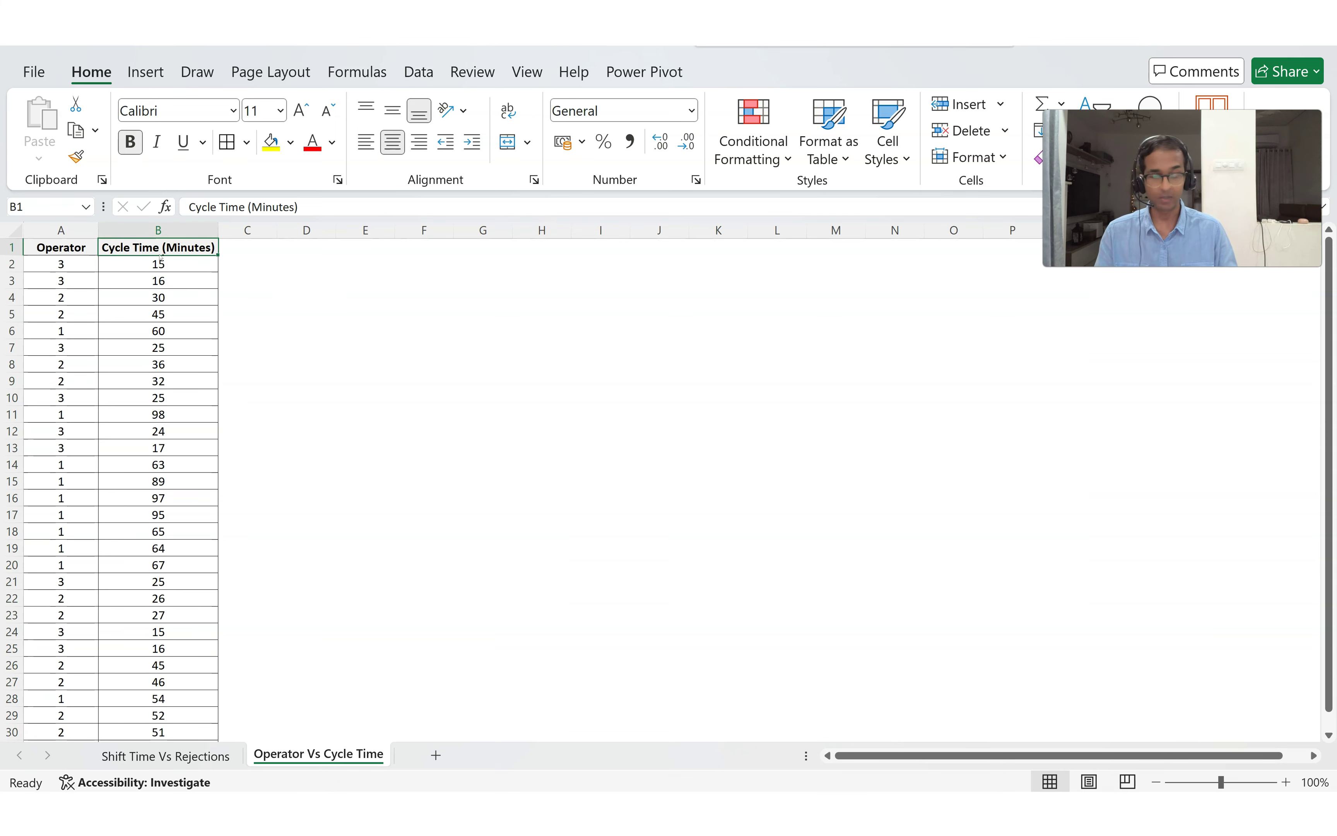
{"action": "key", "text": "ctrl+shift+Down"}
{"action": "left_click", "coordinate": [145, 72]}
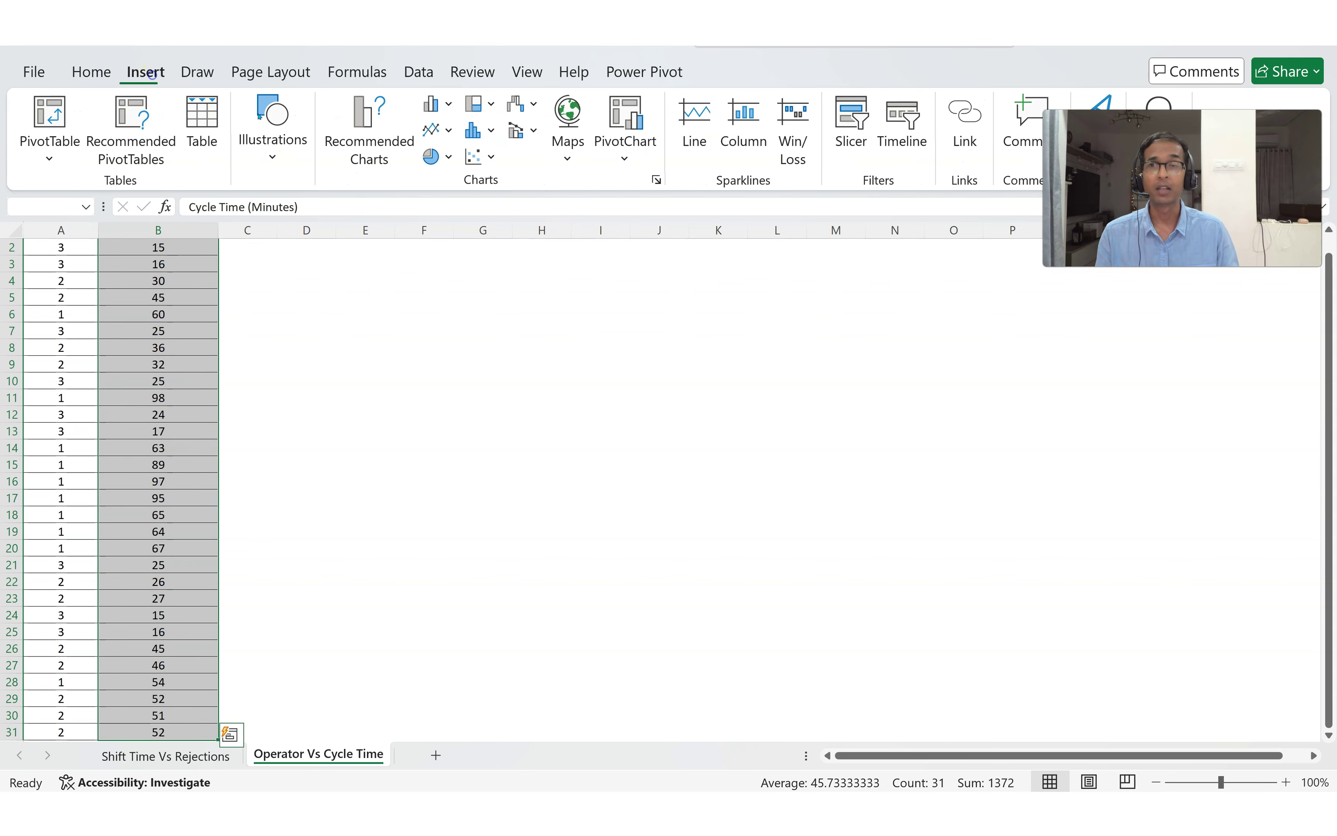
{"action": "scroll", "coordinate": [812, 412], "scroll_direction": "up", "scroll_amount": 1}
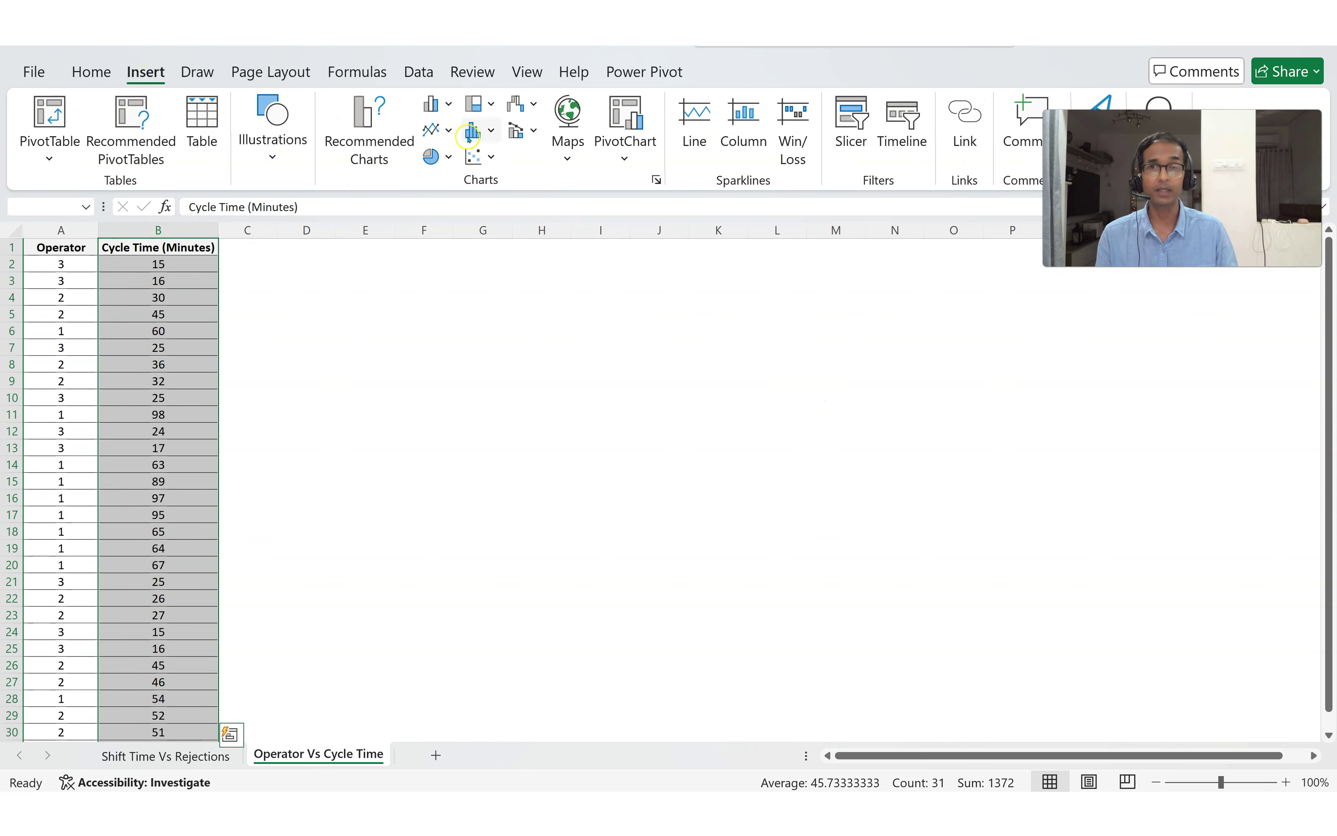
{"action": "left_click", "coordinate": [474, 156]}
{"action": "left_click", "coordinate": [492, 230]}
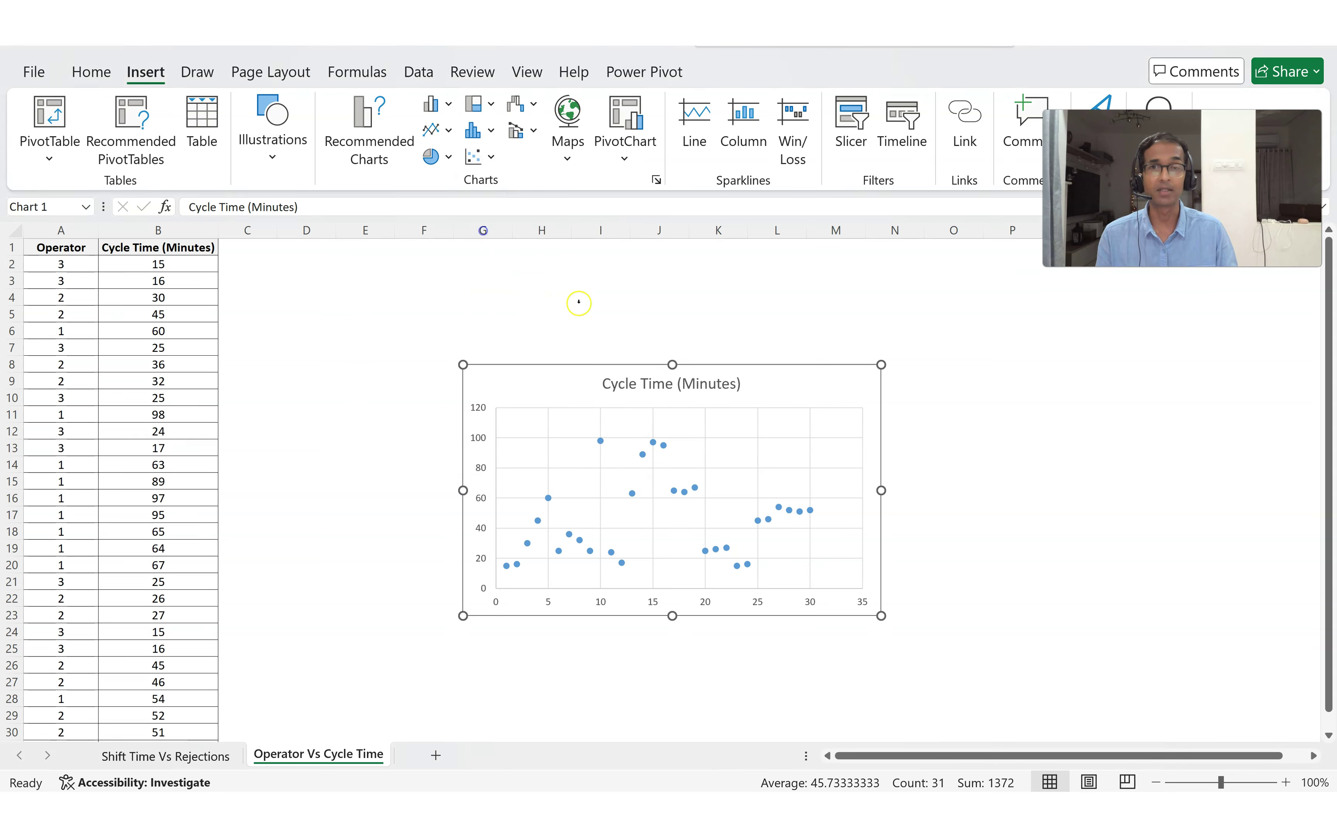
{"action": "left_click_drag", "start_coordinate": [760, 379], "coordinate": [539, 269]}
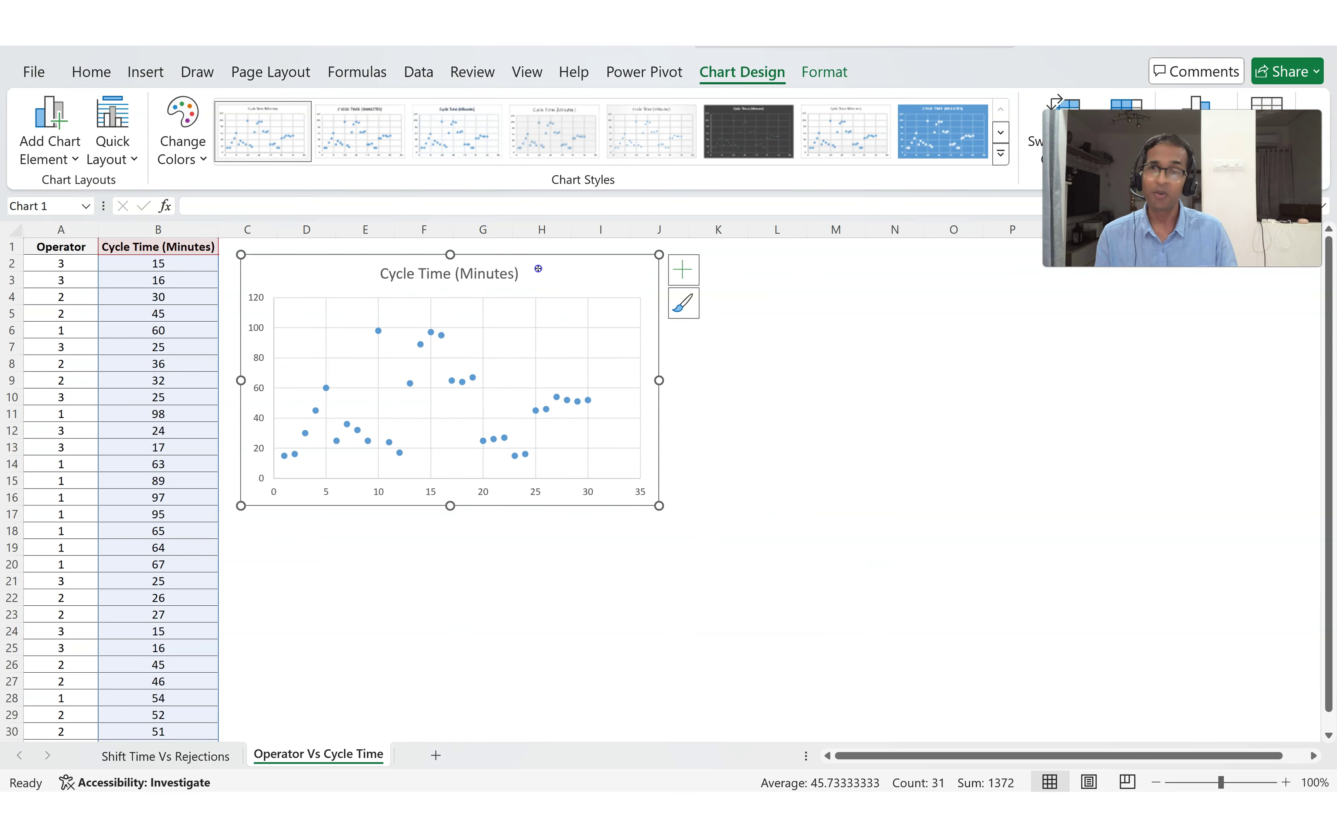
{"action": "left_click_drag", "start_coordinate": [659, 505], "coordinate": [749, 576]}
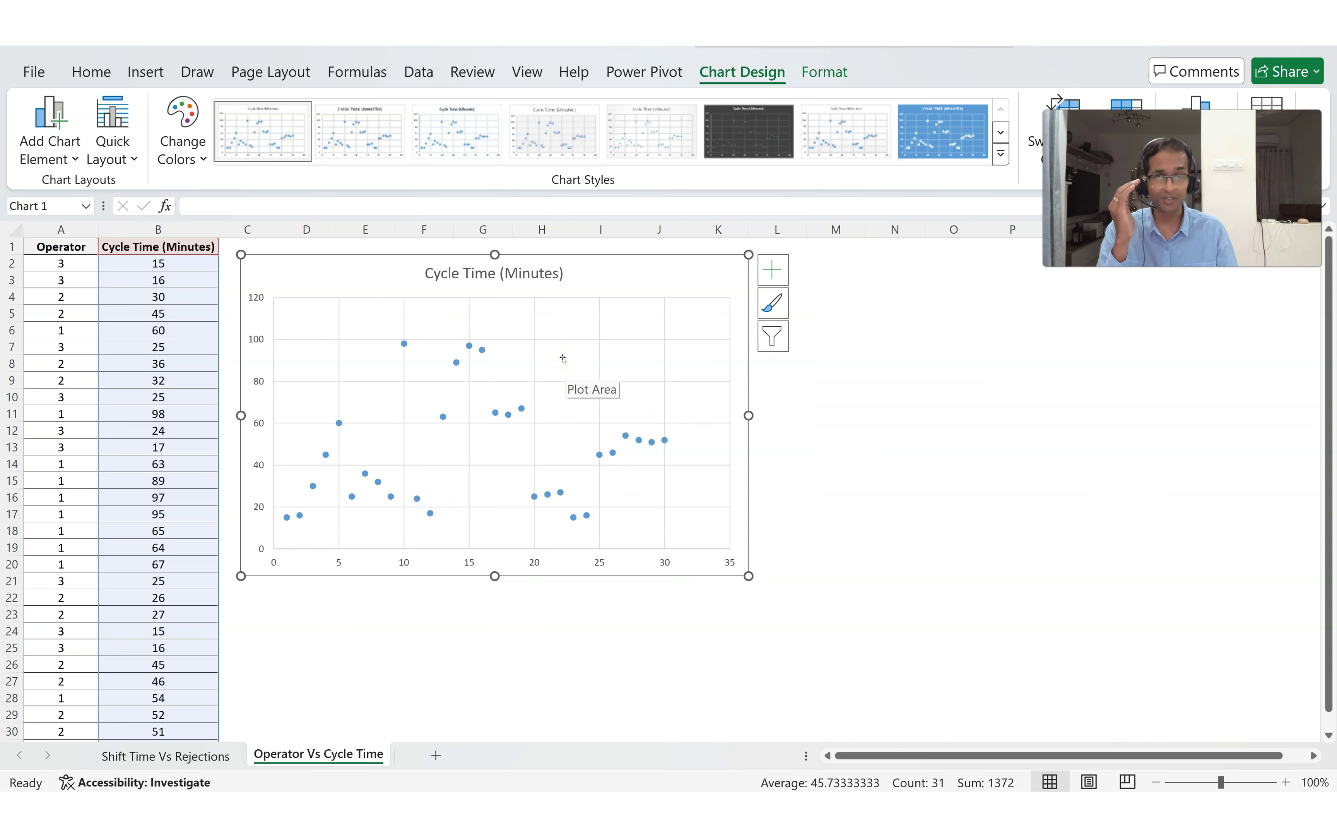
Move the single-column Cycle Time chart over to column L, and insert a markers-only scatter chart of Operator against Cycle Time, cells A1 to B31
{"action": "left_click_drag", "start_coordinate": [345, 280], "coordinate": [855, 318]}
{"action": "left_click", "coordinate": [157, 330]}
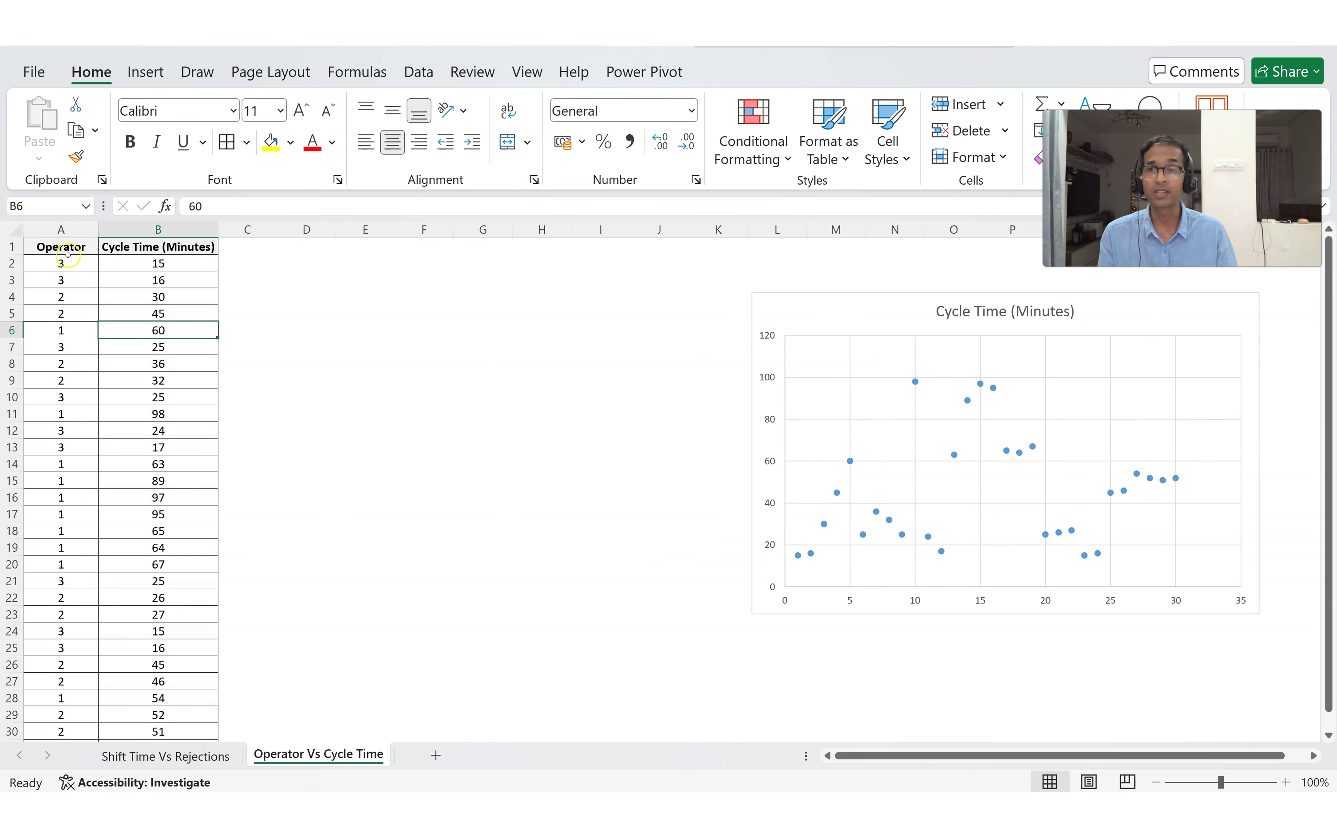
{"action": "left_click", "coordinate": [67, 254]}
{"action": "key", "text": "shift+Right"}
{"action": "key", "text": "ctrl+shift+Down"}
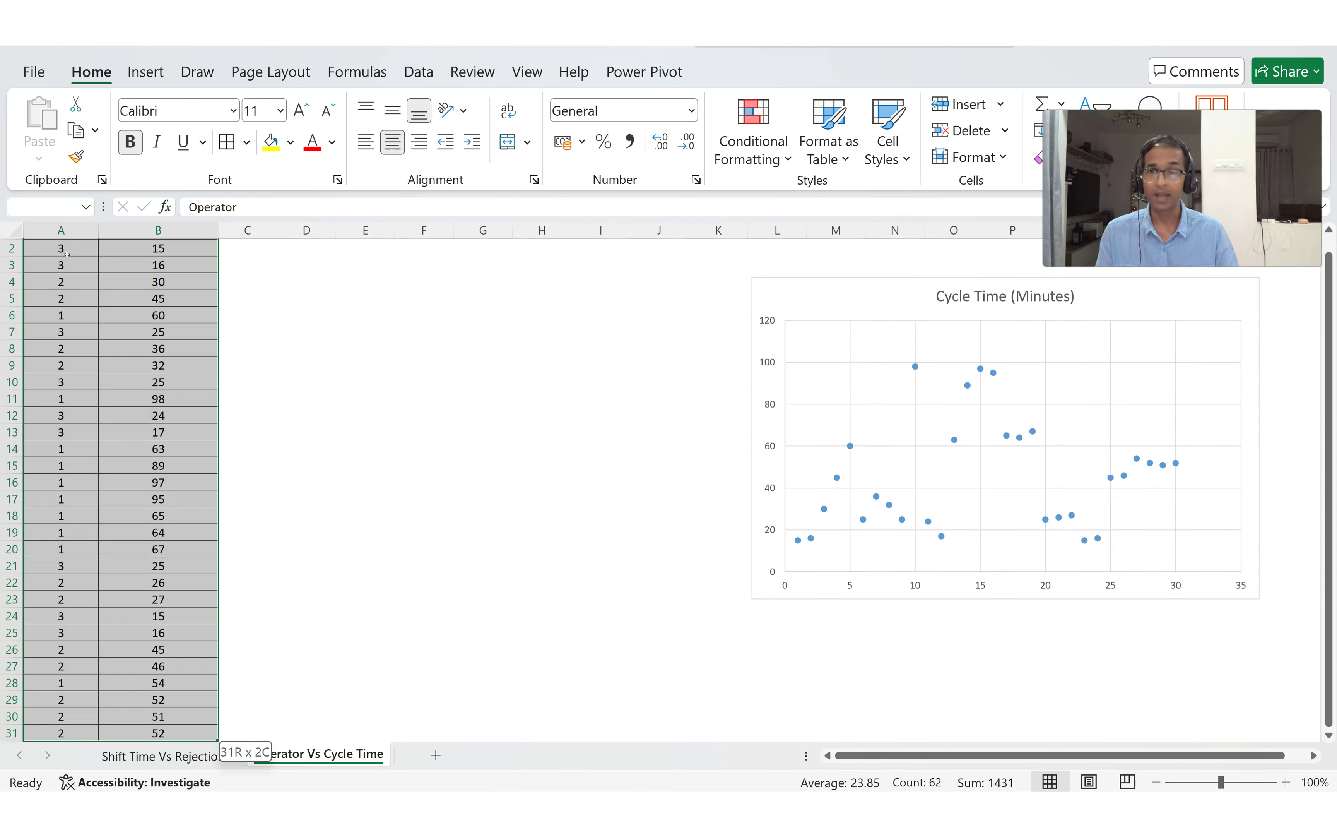
{"action": "scroll", "coordinate": [67, 254], "scroll_direction": "up", "scroll_amount": 1}
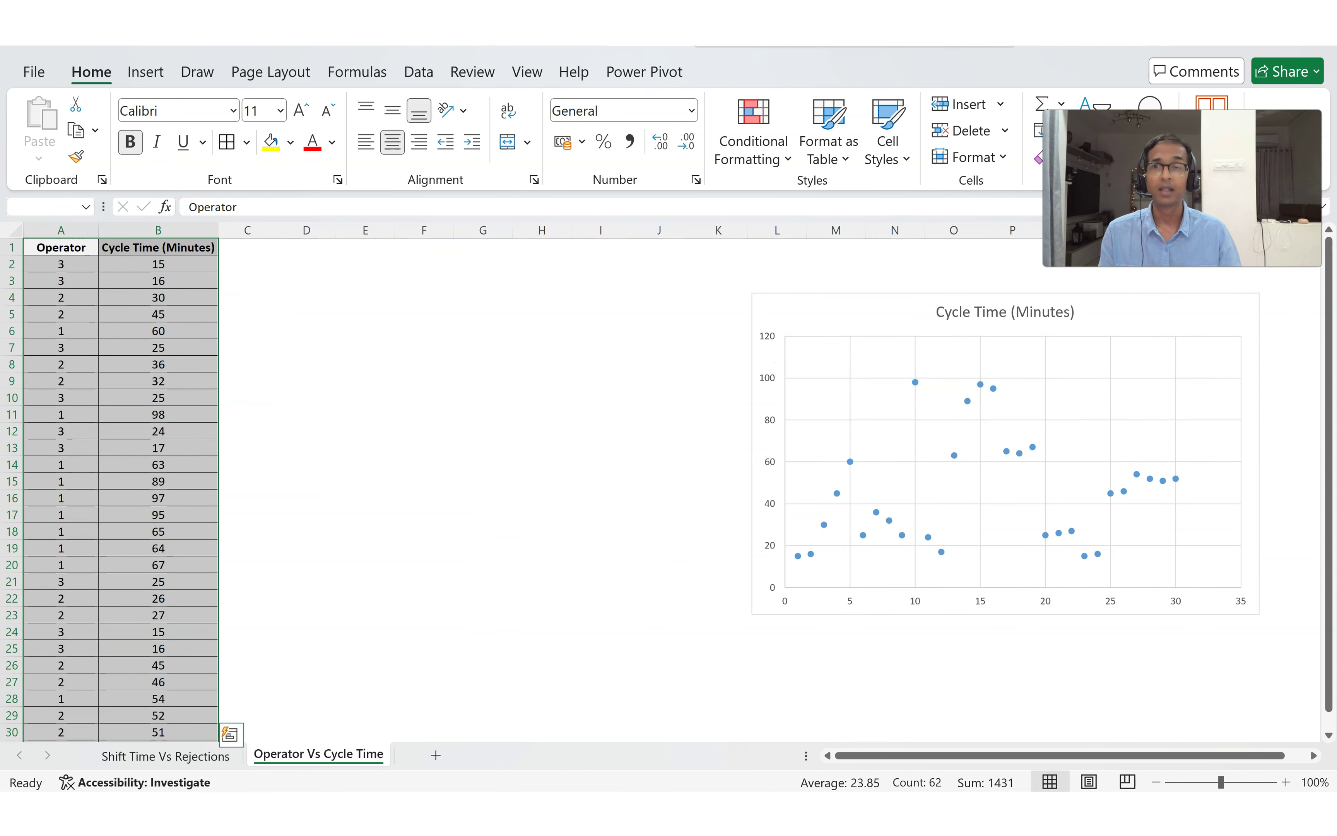
{"action": "left_click", "coordinate": [146, 74]}
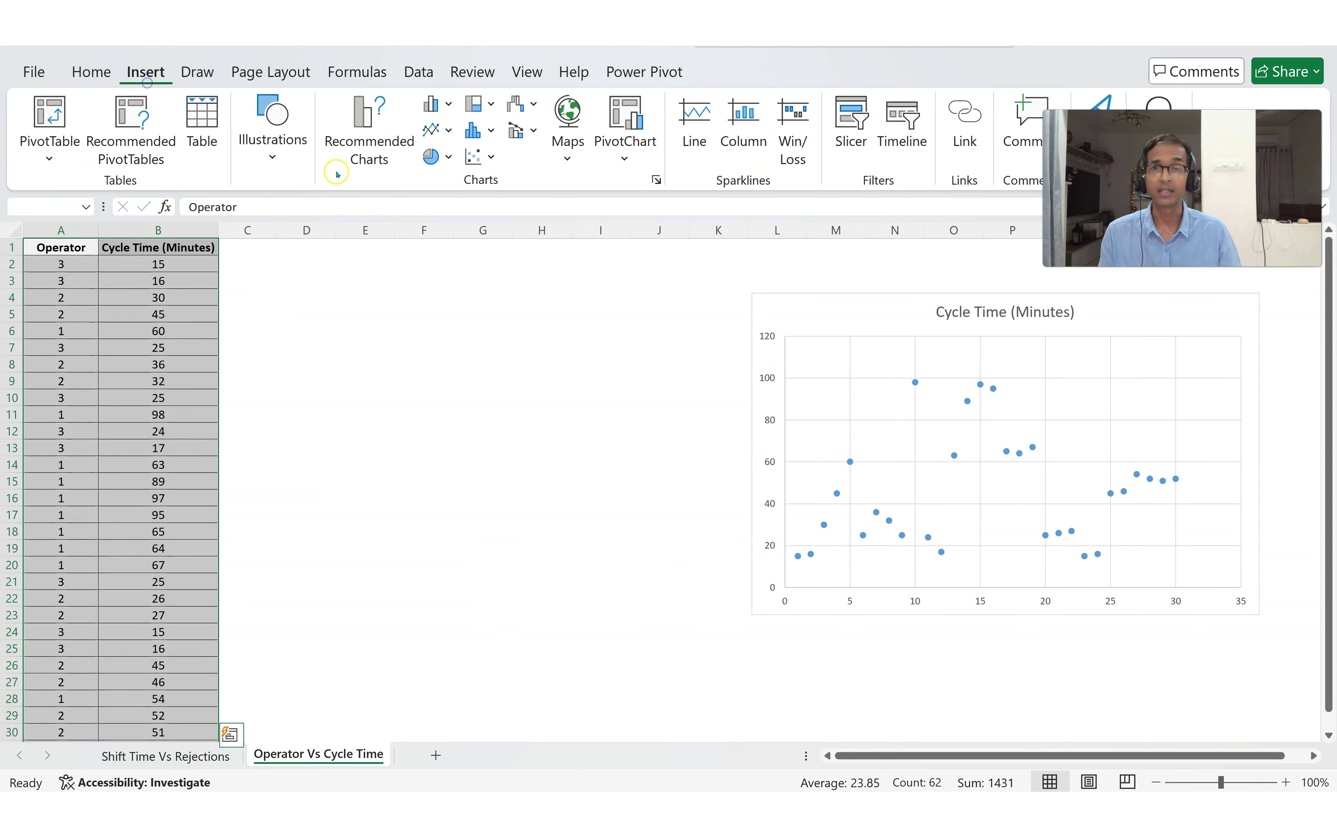
{"action": "left_click", "coordinate": [489, 158]}
{"action": "left_click", "coordinate": [493, 229]}
Place the new Operator scatter chart between the data and the first chart, enlarge it to a similar size, and deselect it
{"action": "left_click_drag", "start_coordinate": [782, 412], "coordinate": [609, 310]}
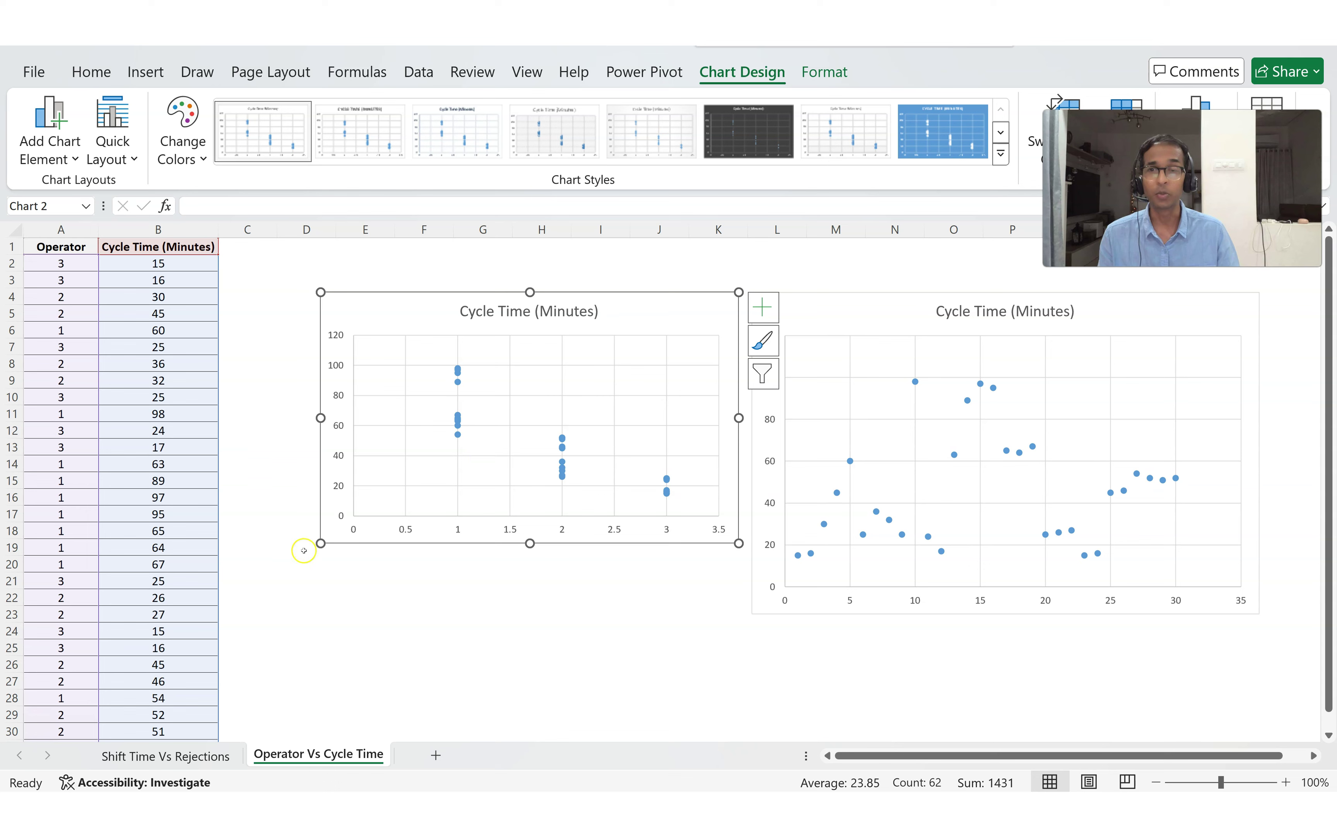
{"action": "left_click_drag", "start_coordinate": [319, 543], "coordinate": [257, 618]}
{"action": "left_click", "coordinate": [775, 681]}
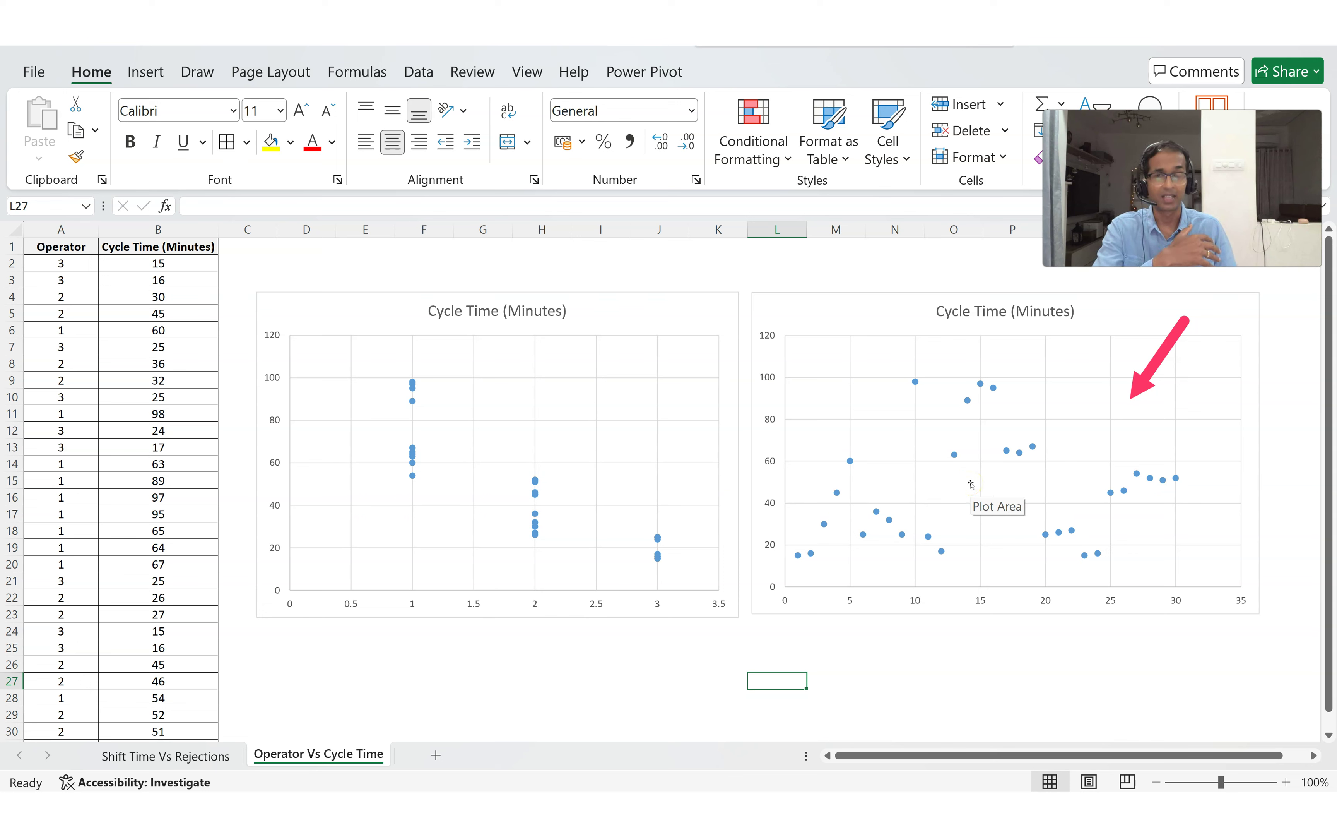
{"action": "left_click", "coordinate": [959, 474]}
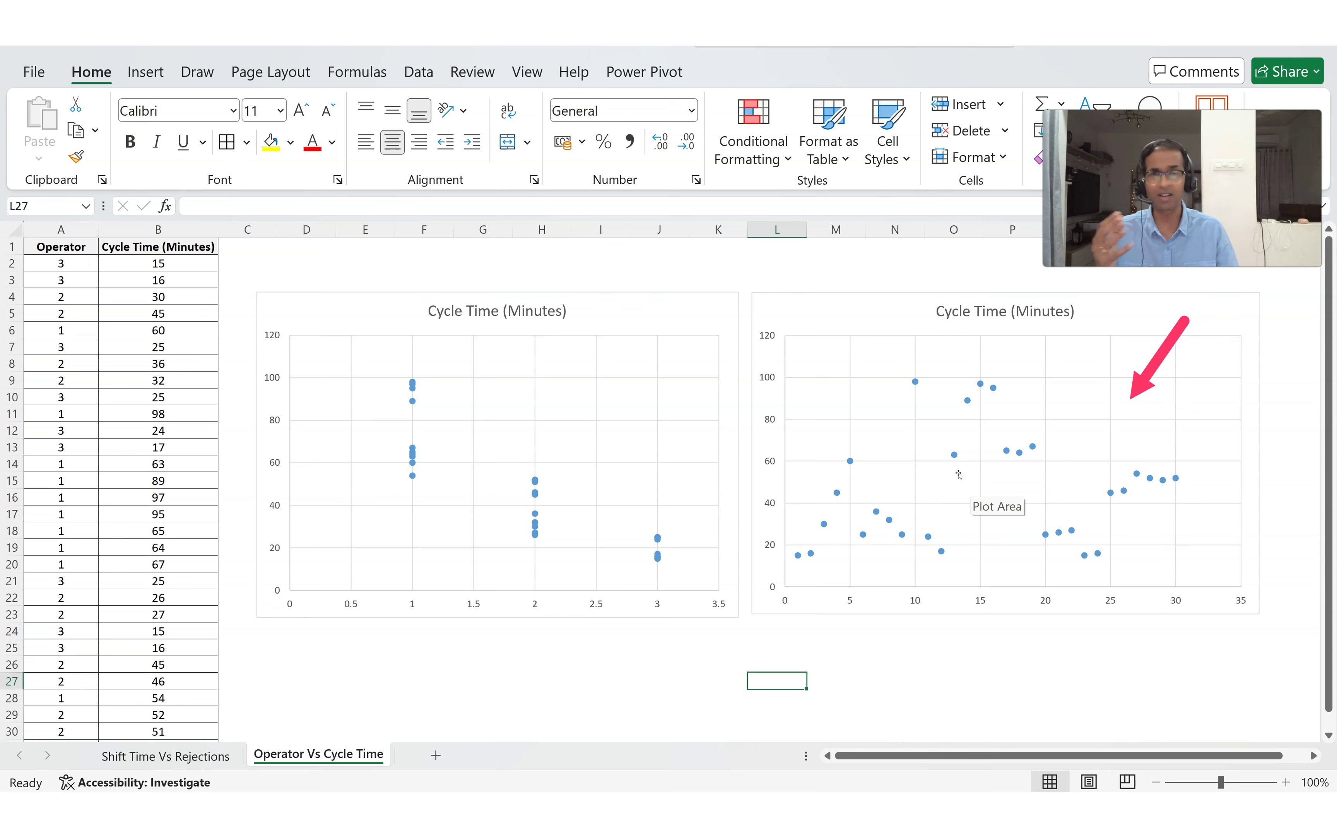
Set the major unit of the Operator chart's horizontal axis to 1, close the axis formatting options, and deselect the chart
{"action": "left_click", "coordinate": [399, 313]}
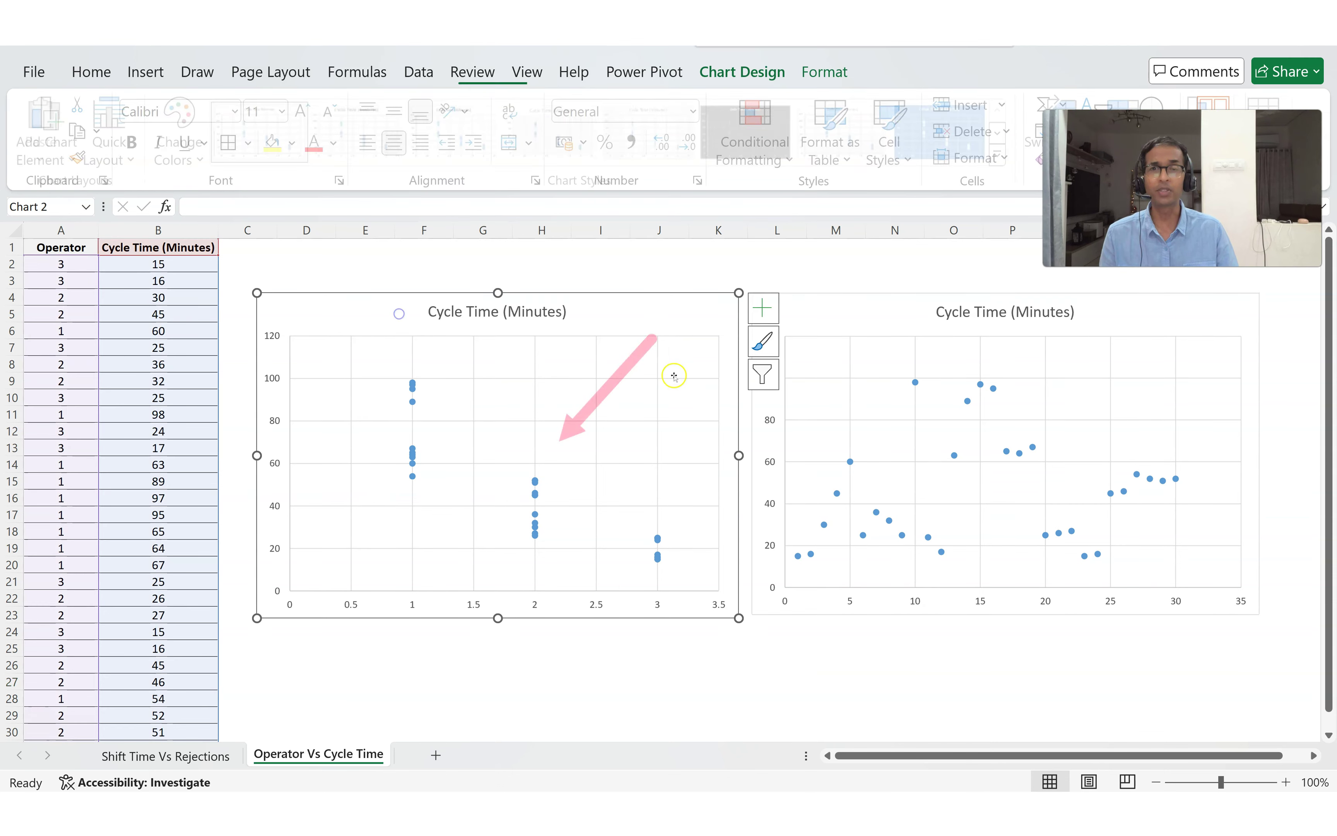
{"action": "right_click", "coordinate": [601, 610]}
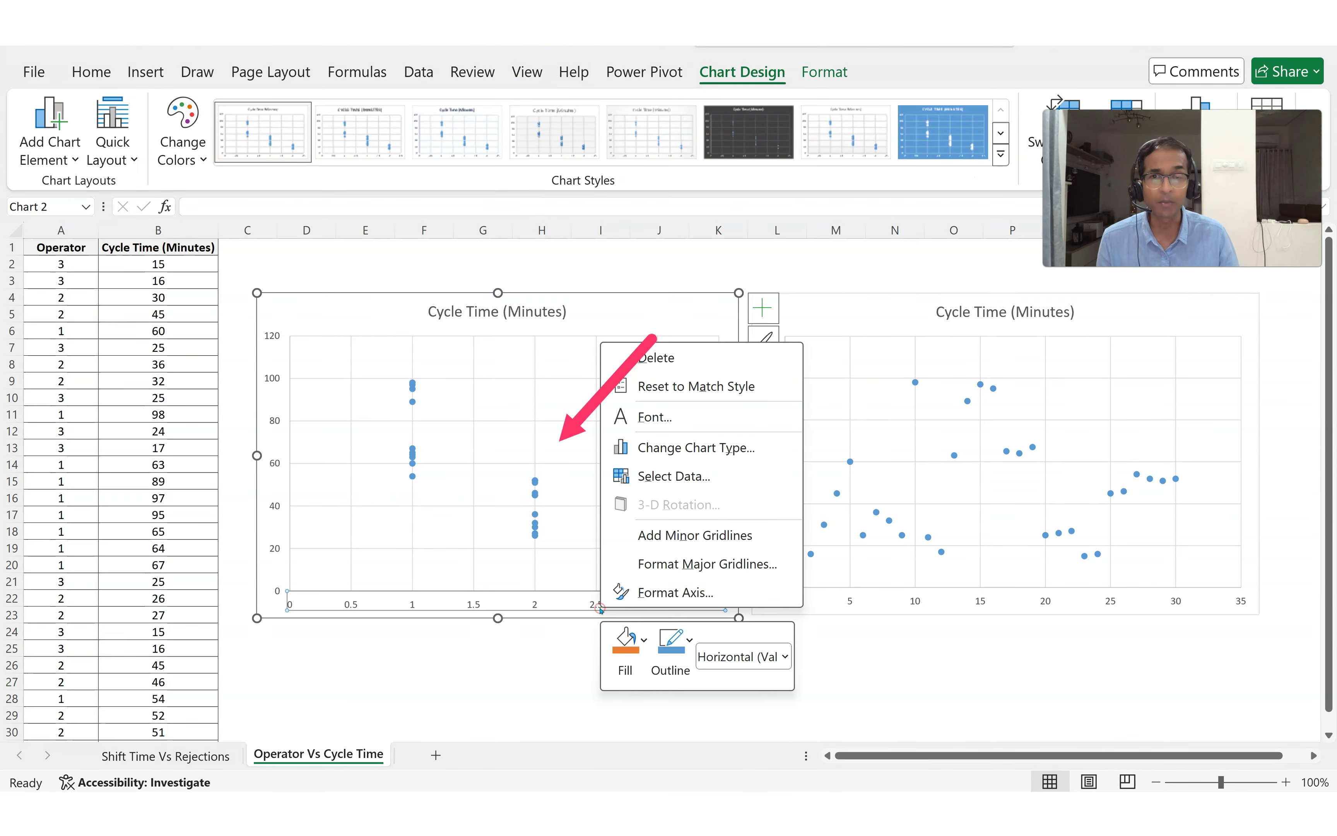
{"action": "left_click", "coordinate": [646, 510]}
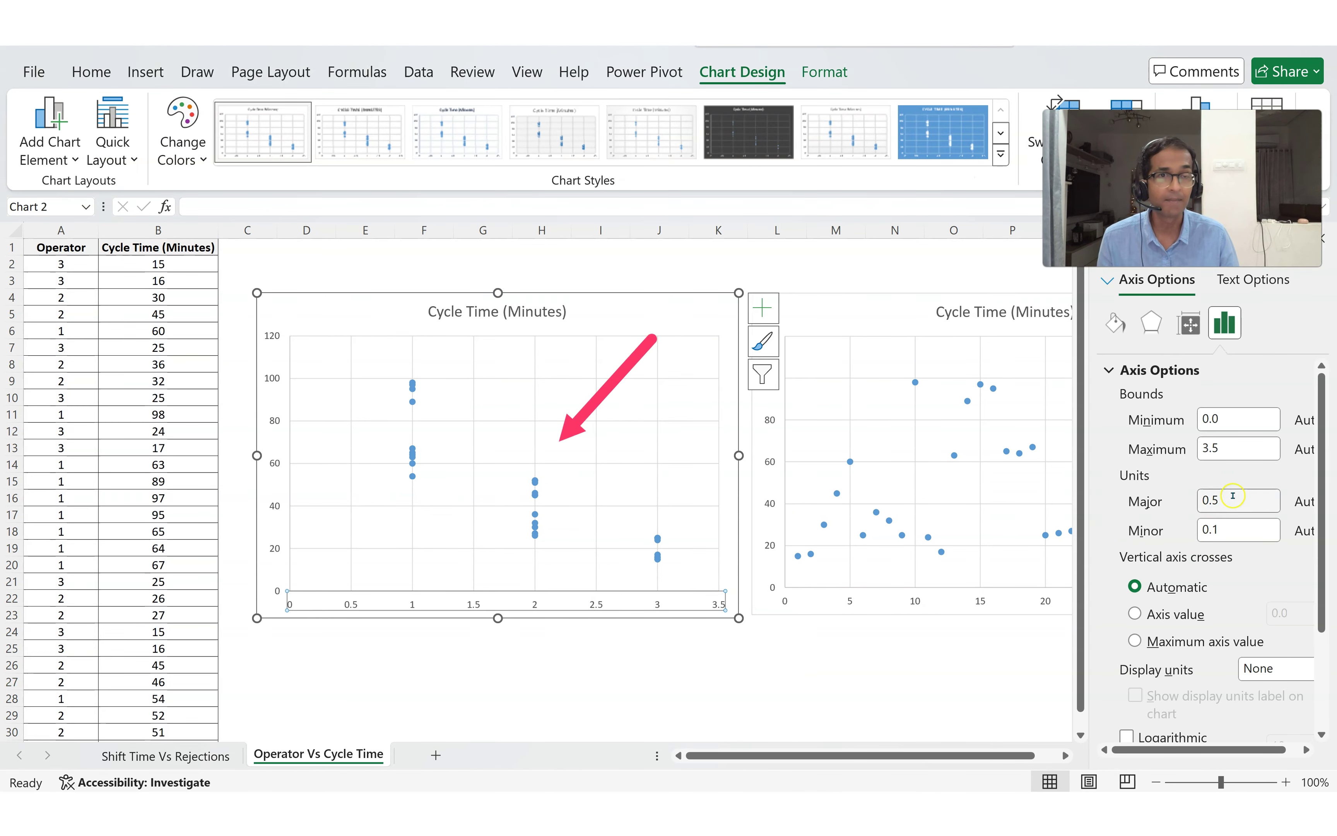
{"action": "left_click", "coordinate": [1167, 502]}
{"action": "type", "text": "1"}
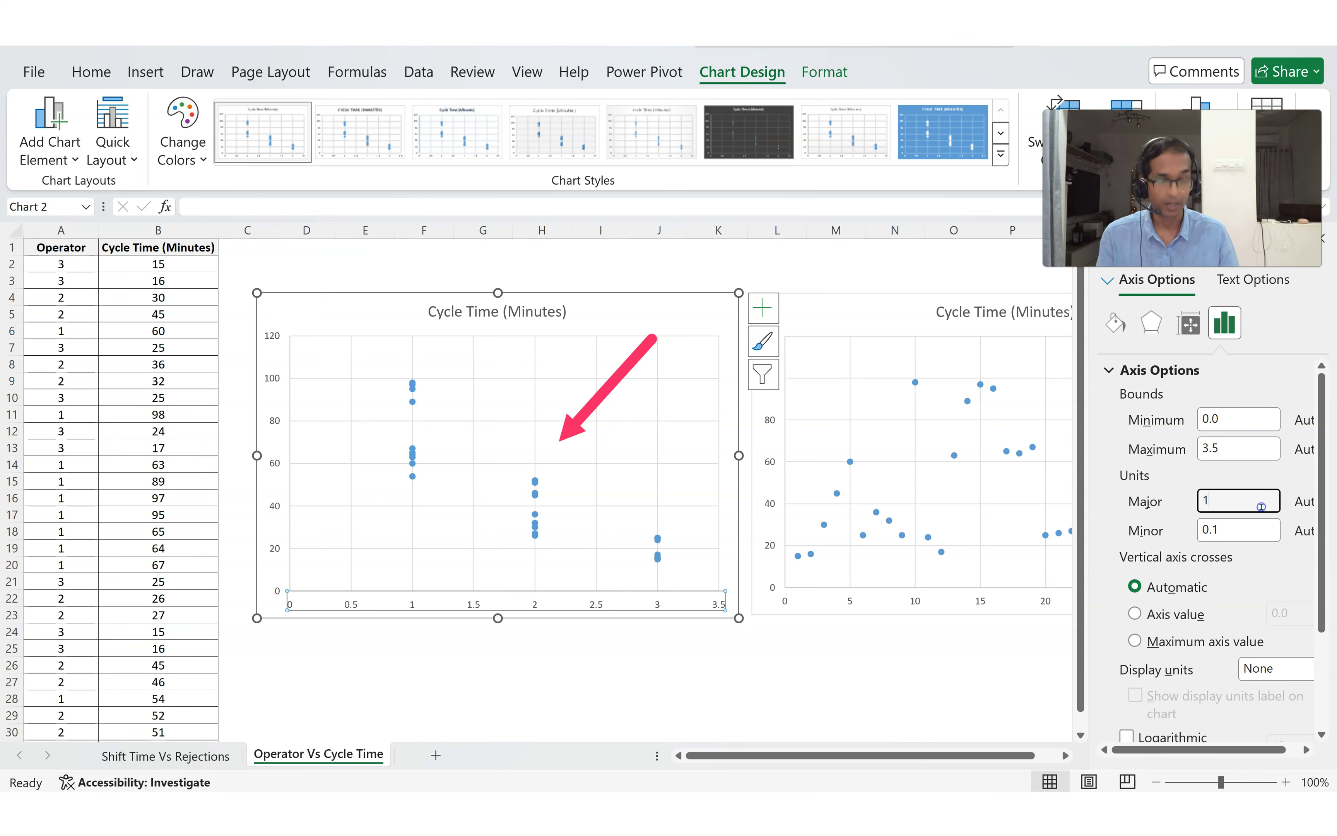
{"action": "key", "text": "Return"}
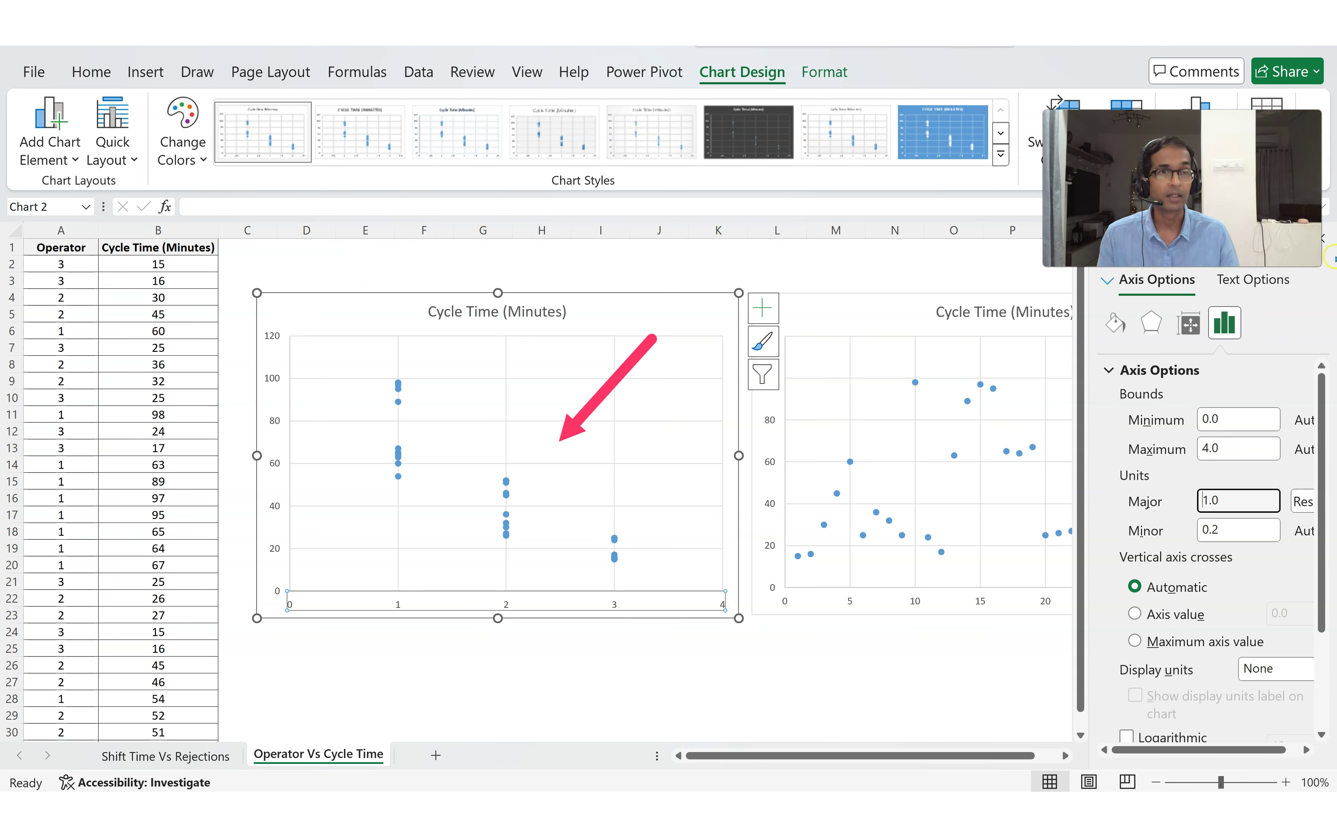
{"action": "left_click", "coordinate": [1323, 239]}
{"action": "left_click", "coordinate": [696, 724]}
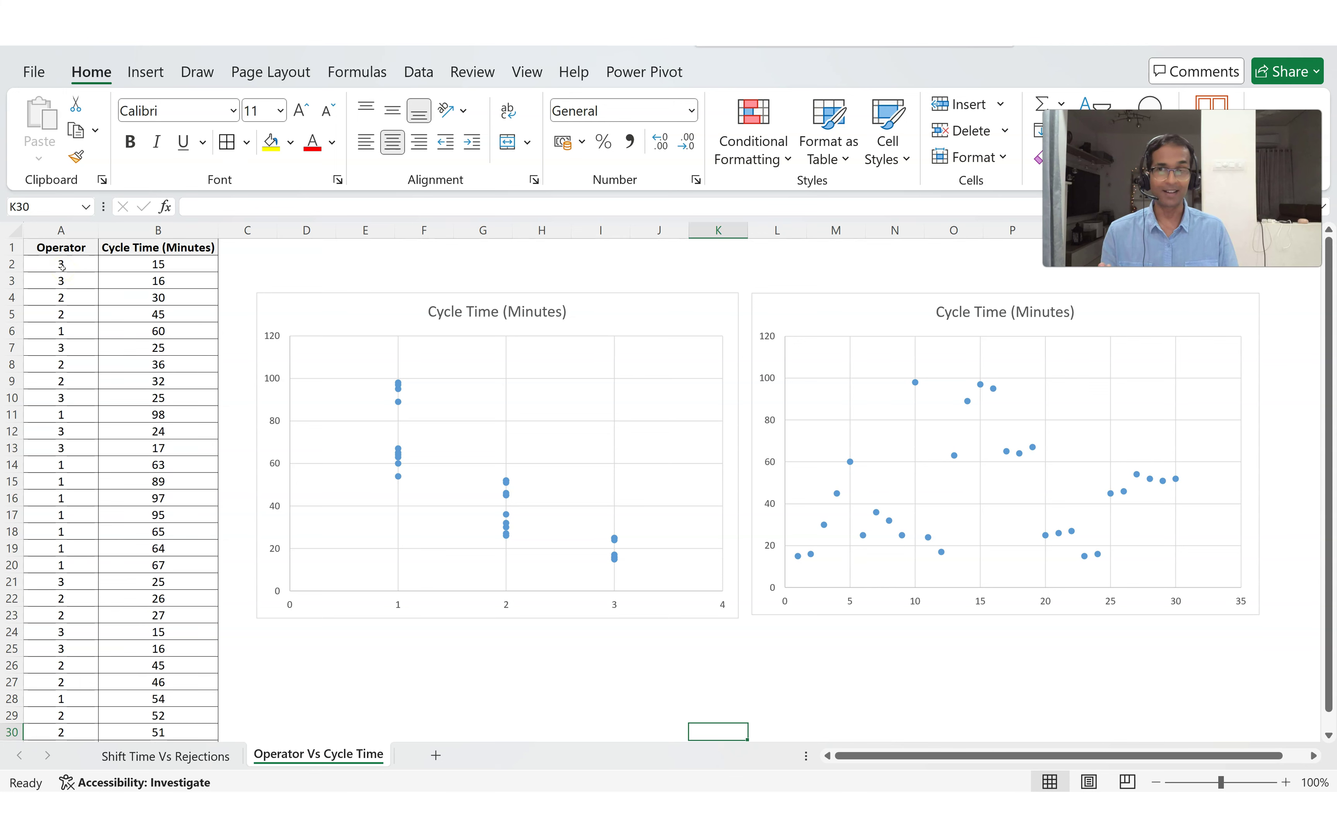
{"action": "left_click_drag", "start_coordinate": [62, 267], "coordinate": [66, 431]}
{"action": "left_click", "coordinate": [78, 463]}
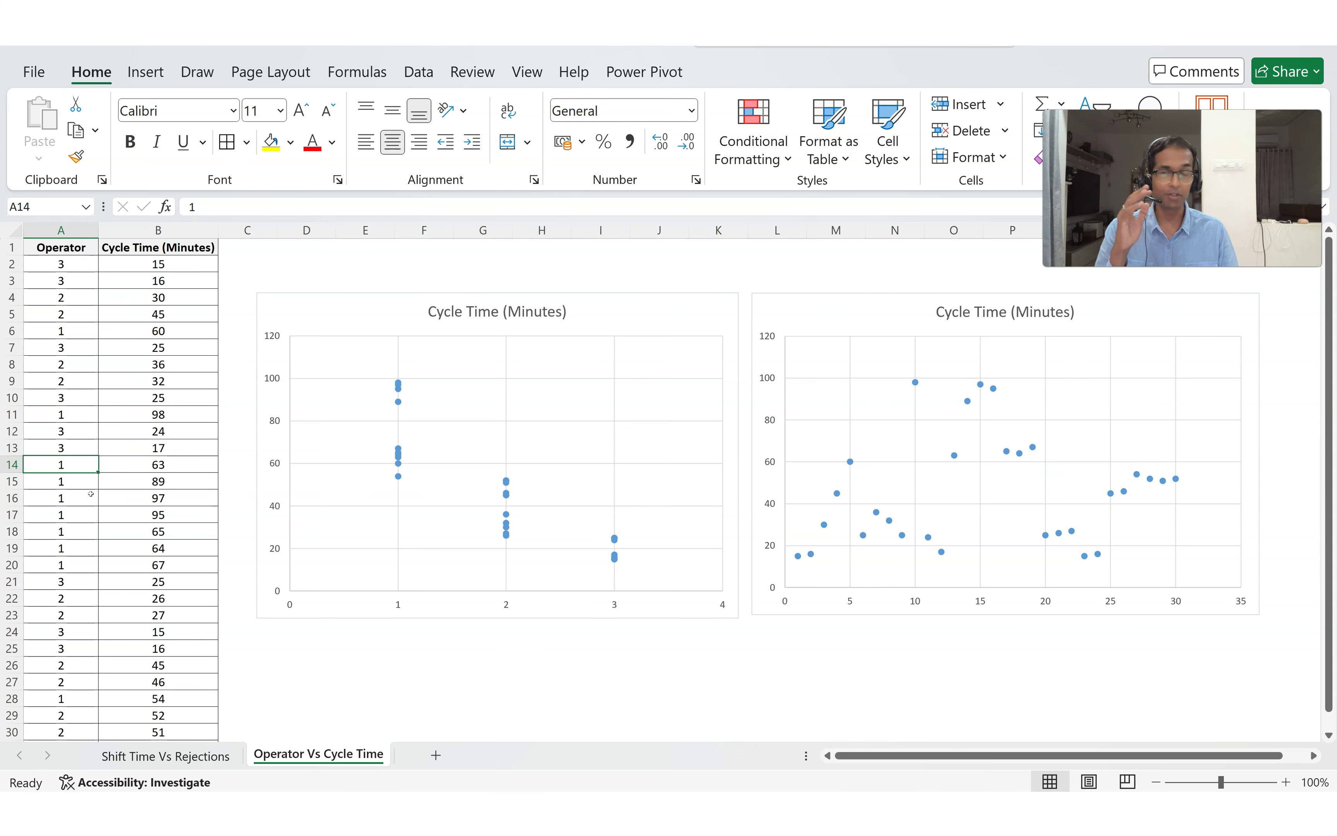
{"action": "left_click", "coordinate": [61, 397]}
{"action": "left_click", "coordinate": [83, 480]}
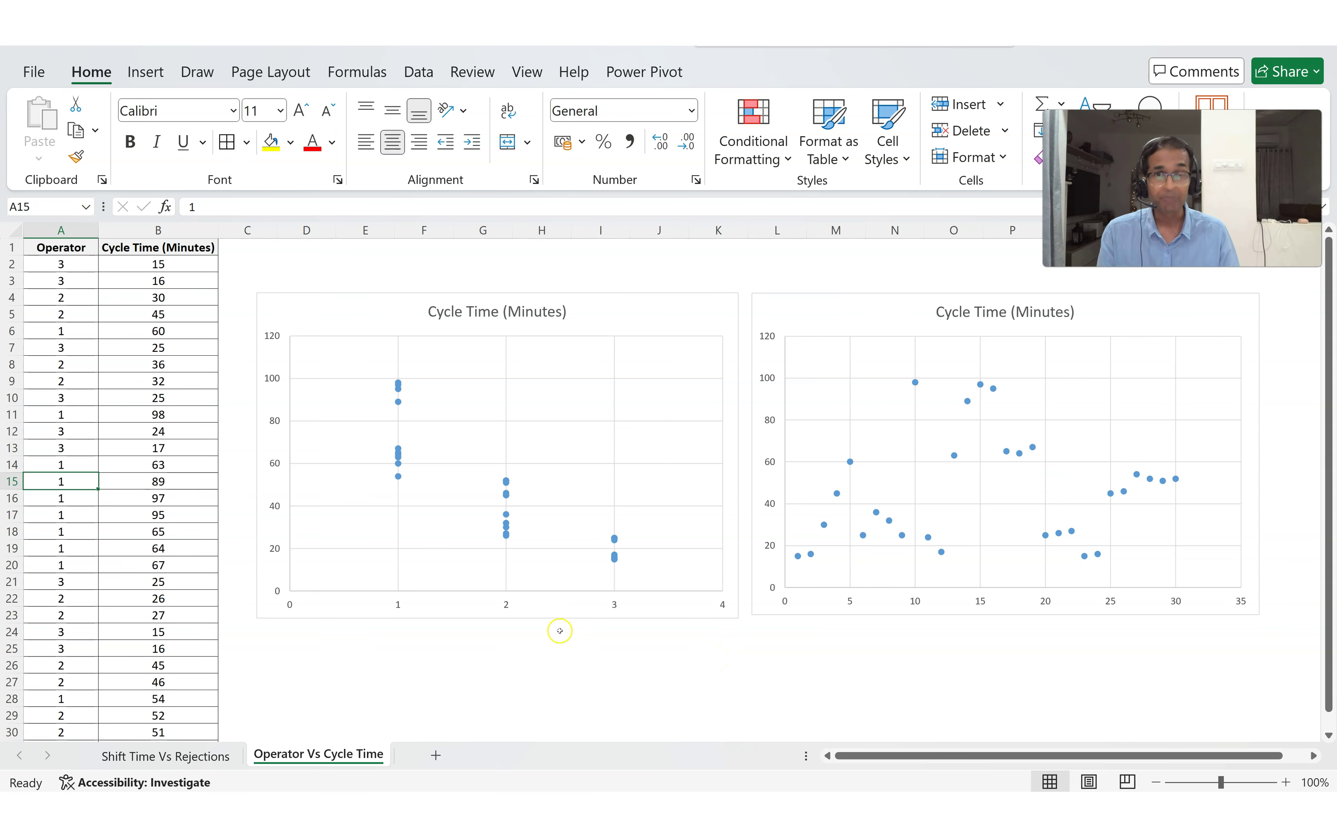
{"action": "left_click", "coordinate": [560, 650]}
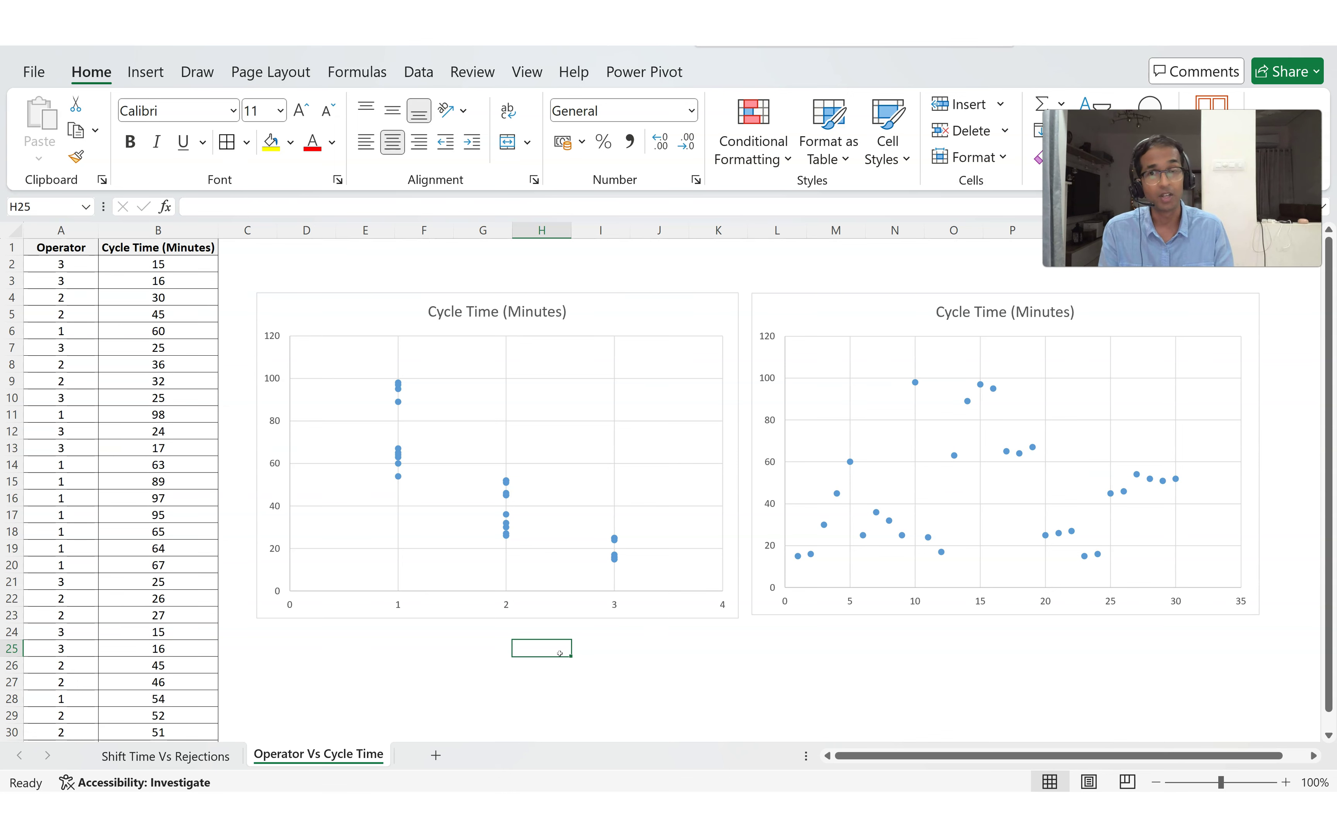
{"action": "left_click", "coordinate": [270, 253]}
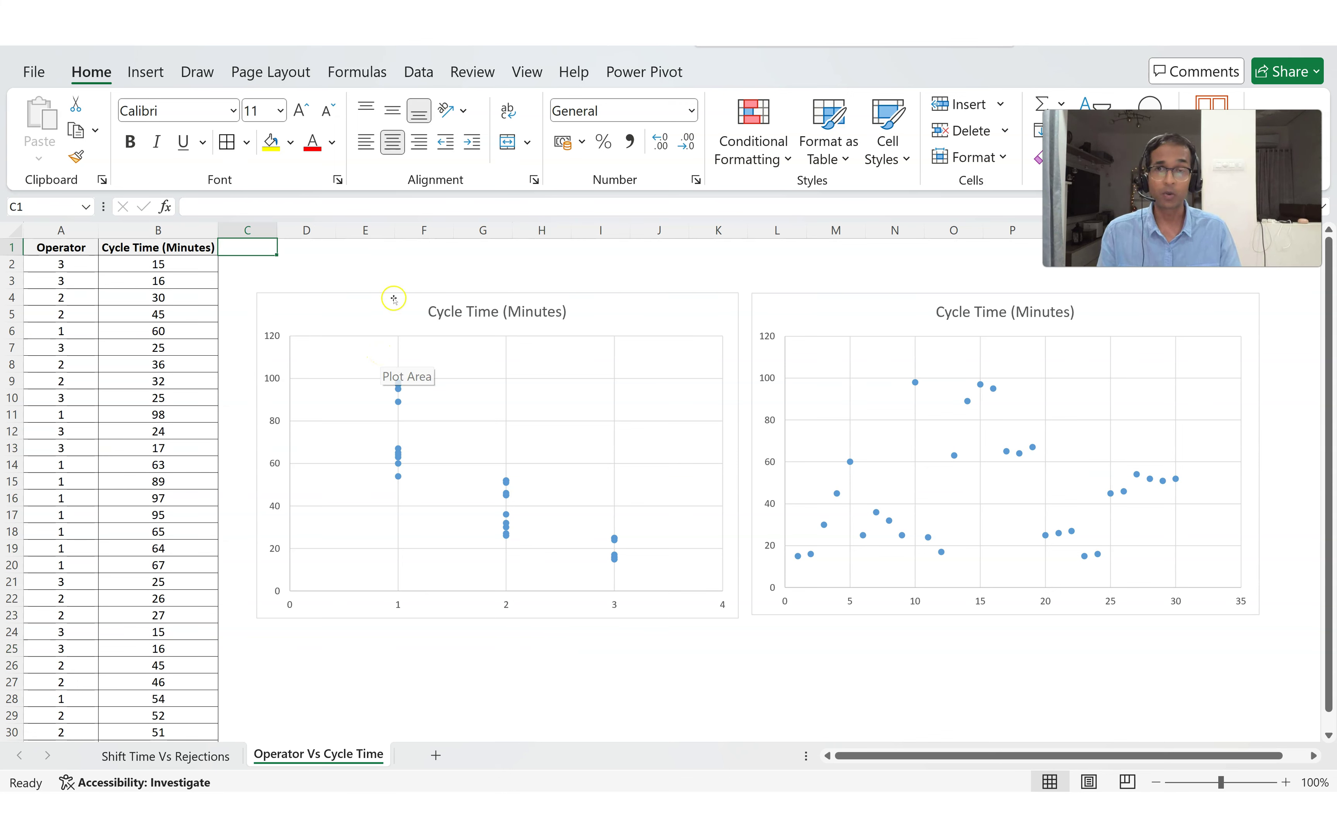
{"action": "left_click", "coordinate": [309, 266]}
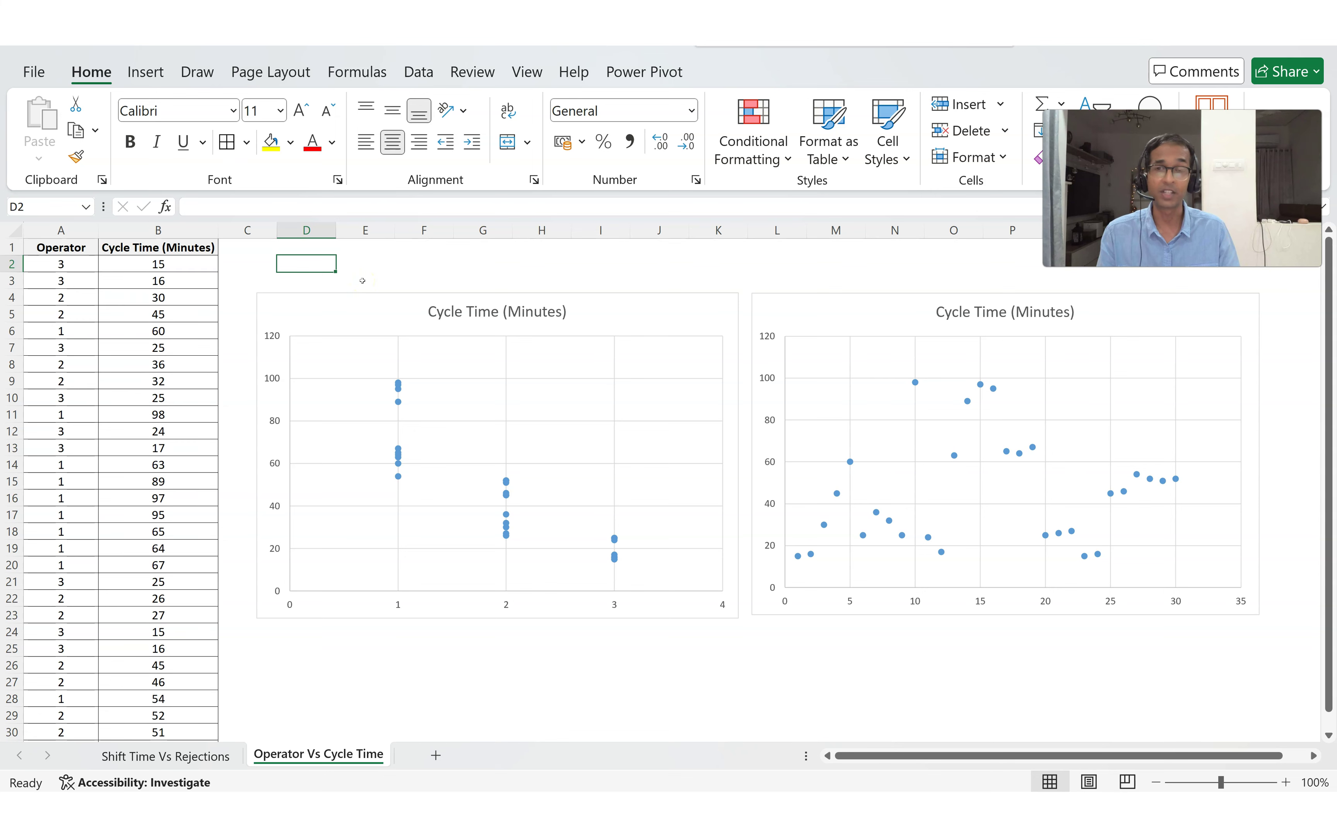